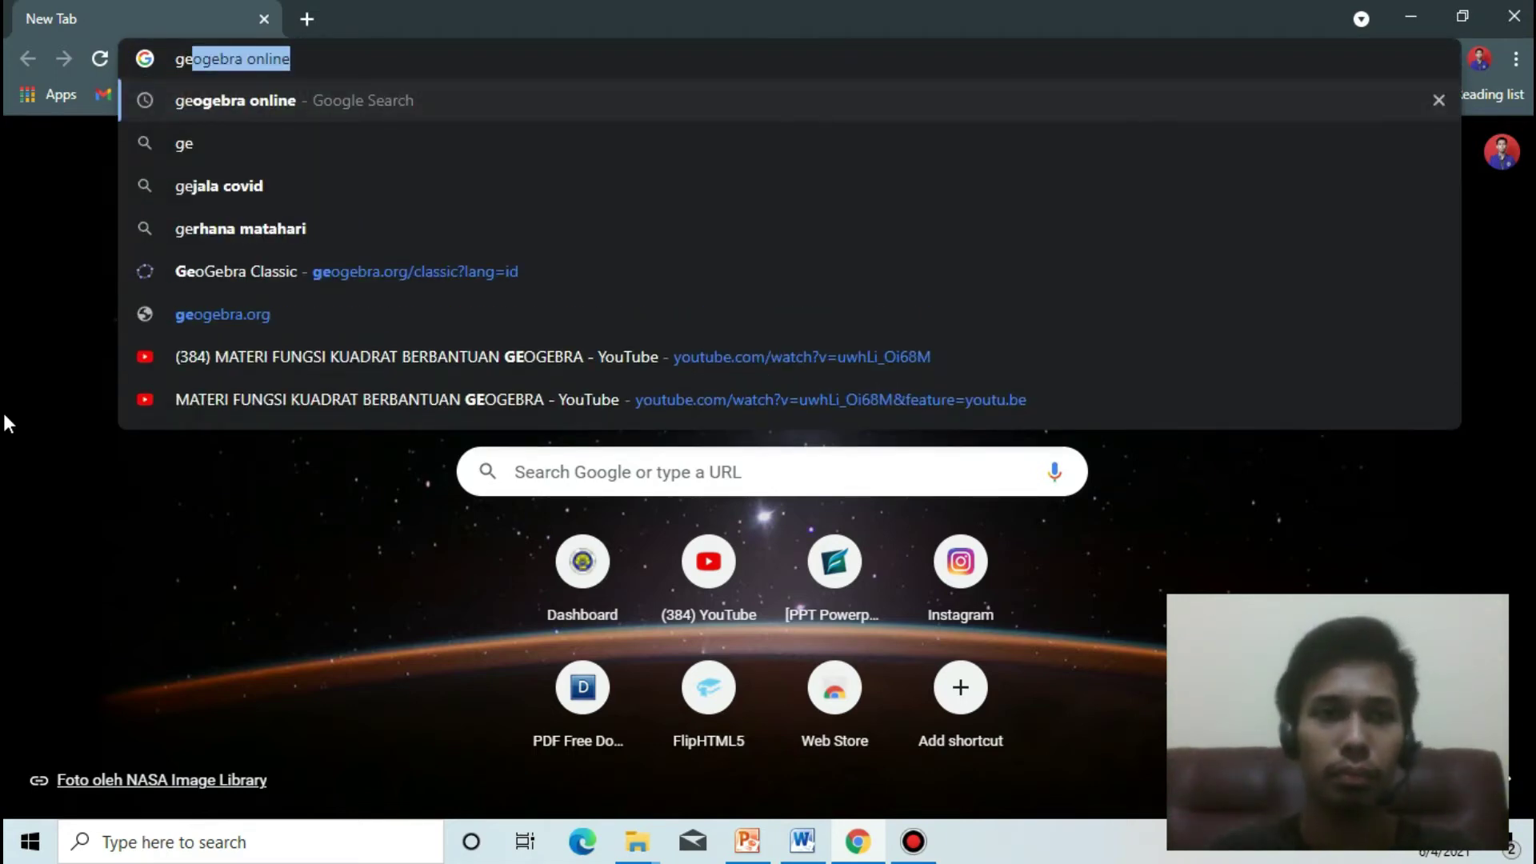
Search the web for "geogebra online", open the GeoGebra Classic result and delete the unsaved changes instead of recovering them
key(Right)
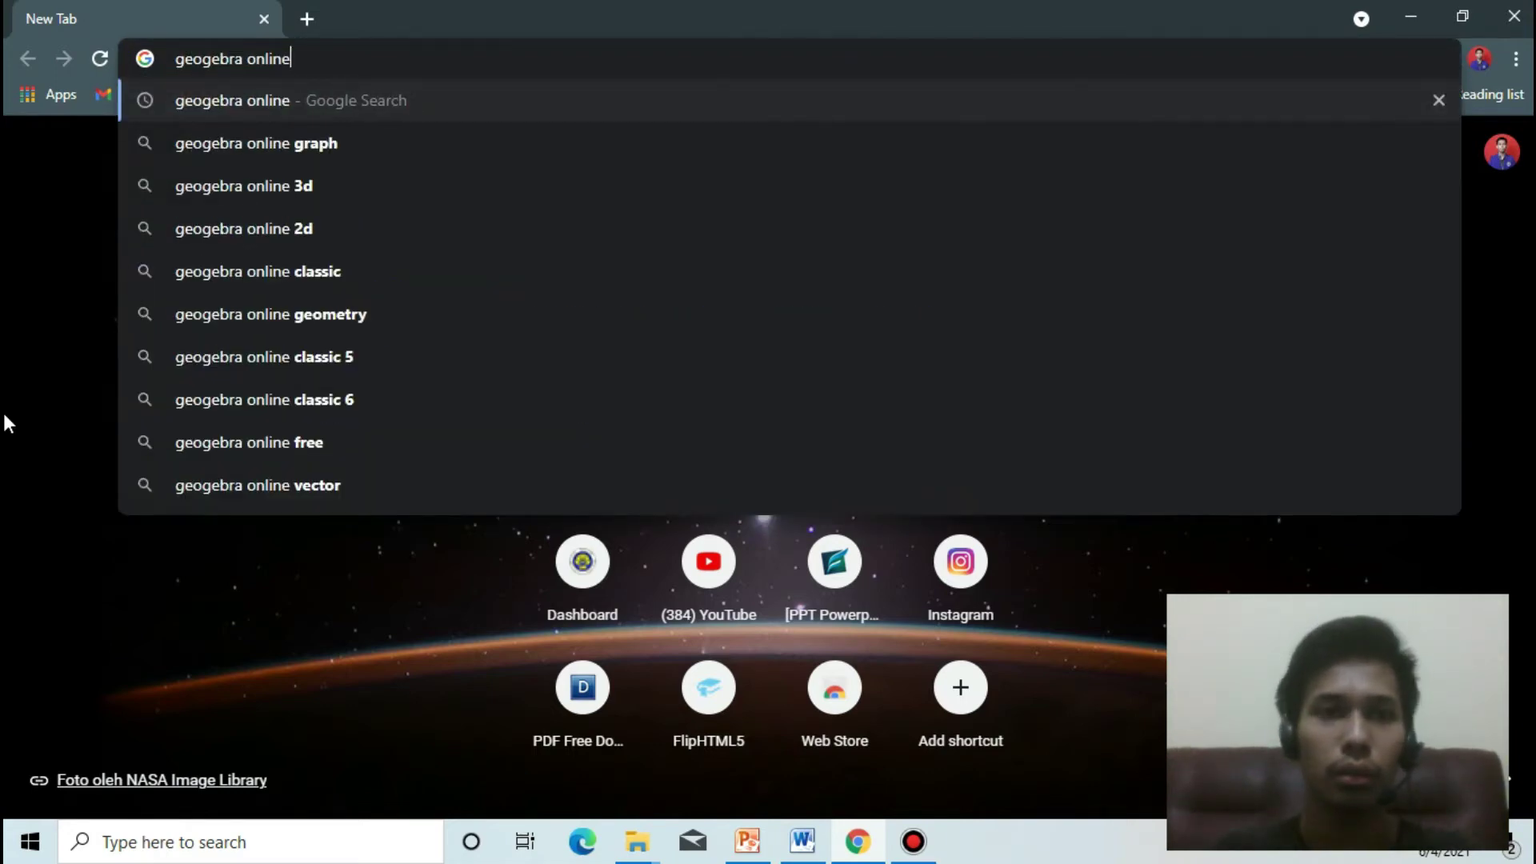
key(Return)
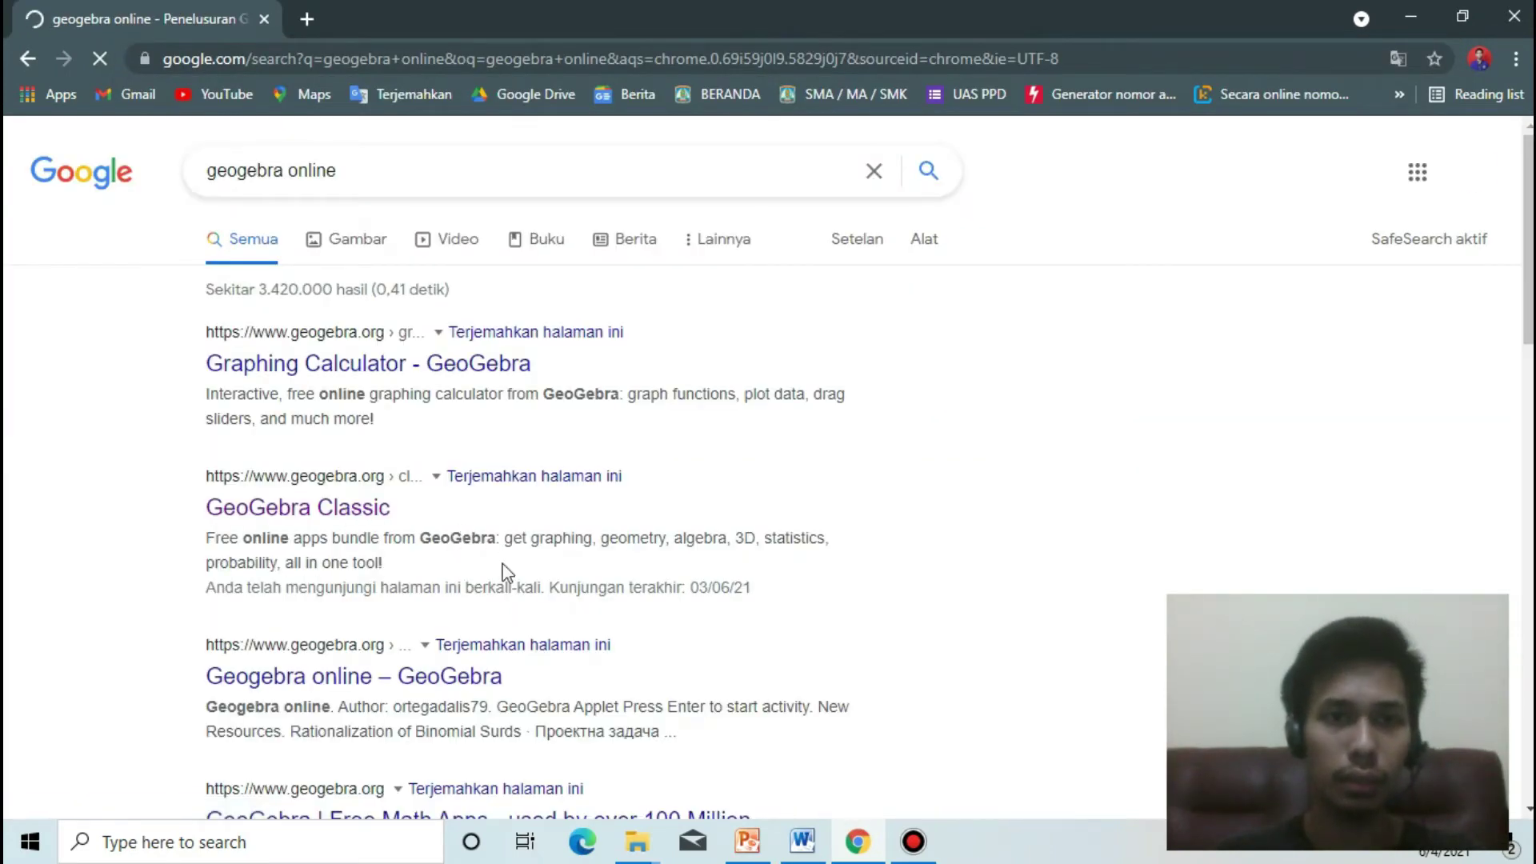
click(336, 515)
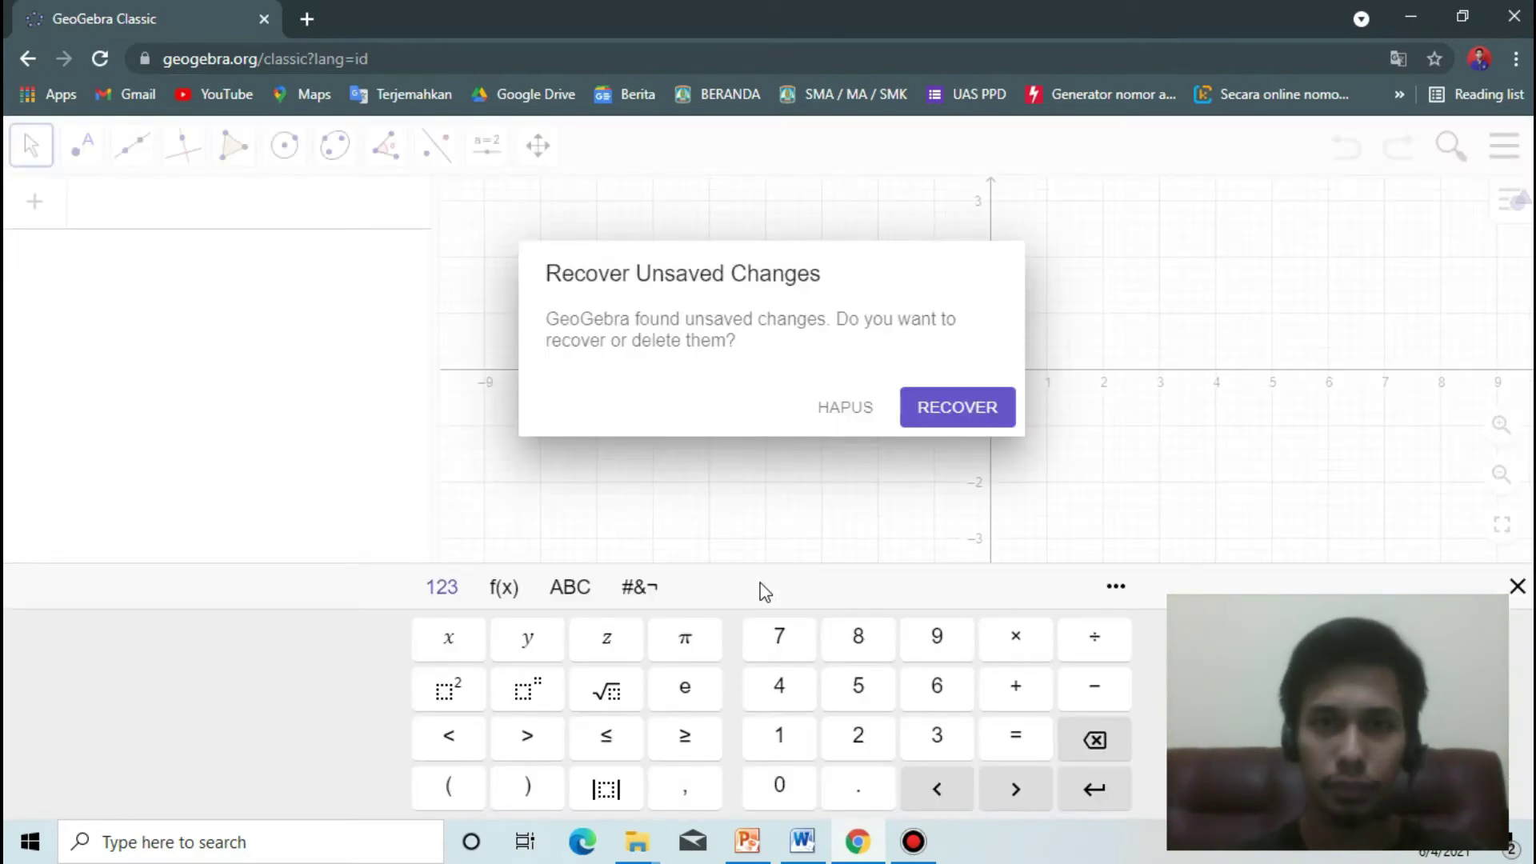
click(833, 425)
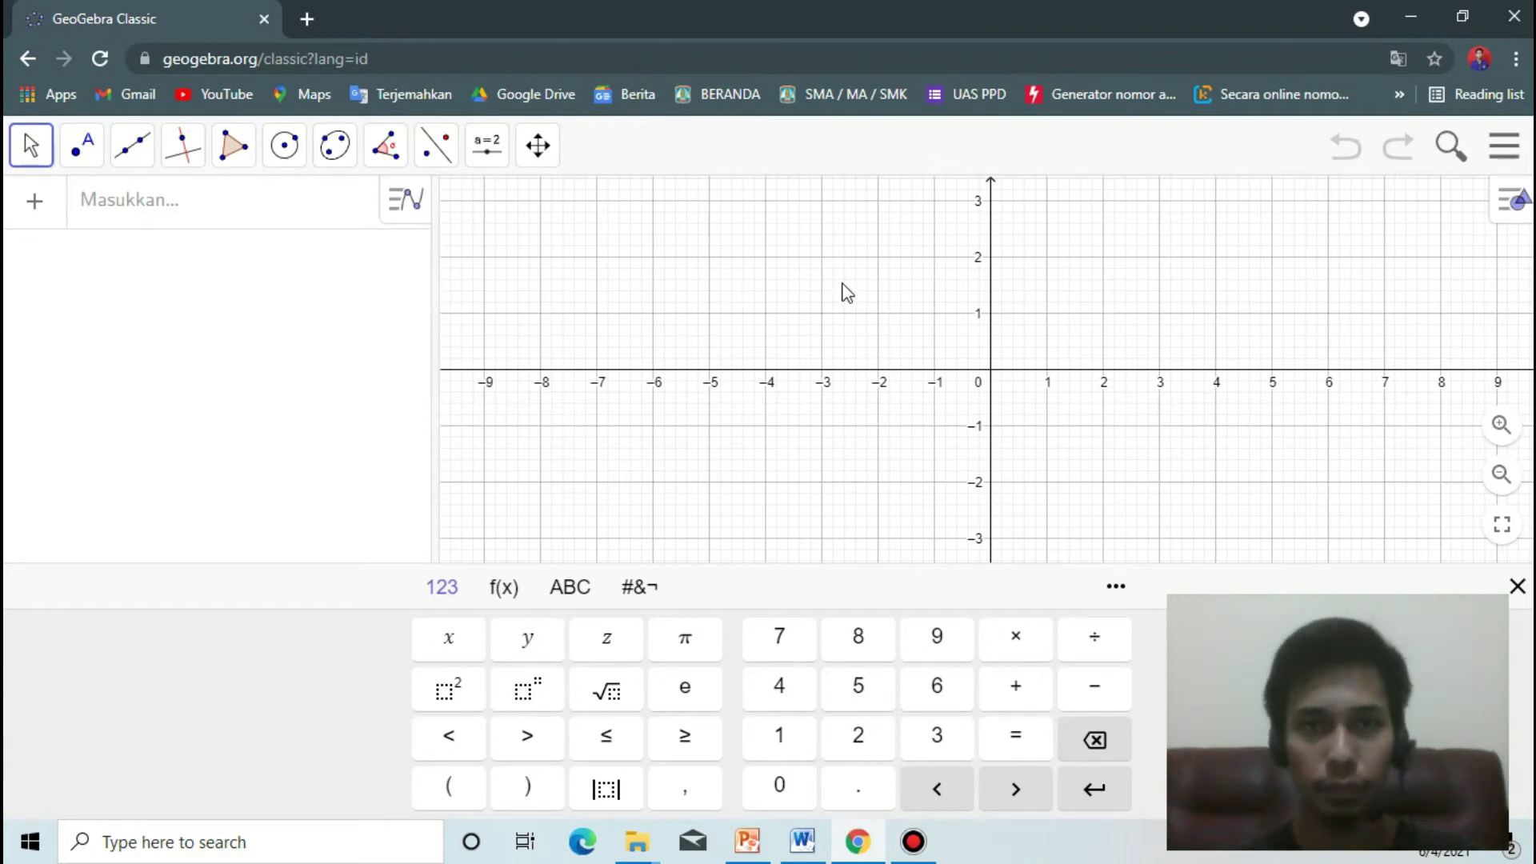
scroll(839, 286, down, 3)
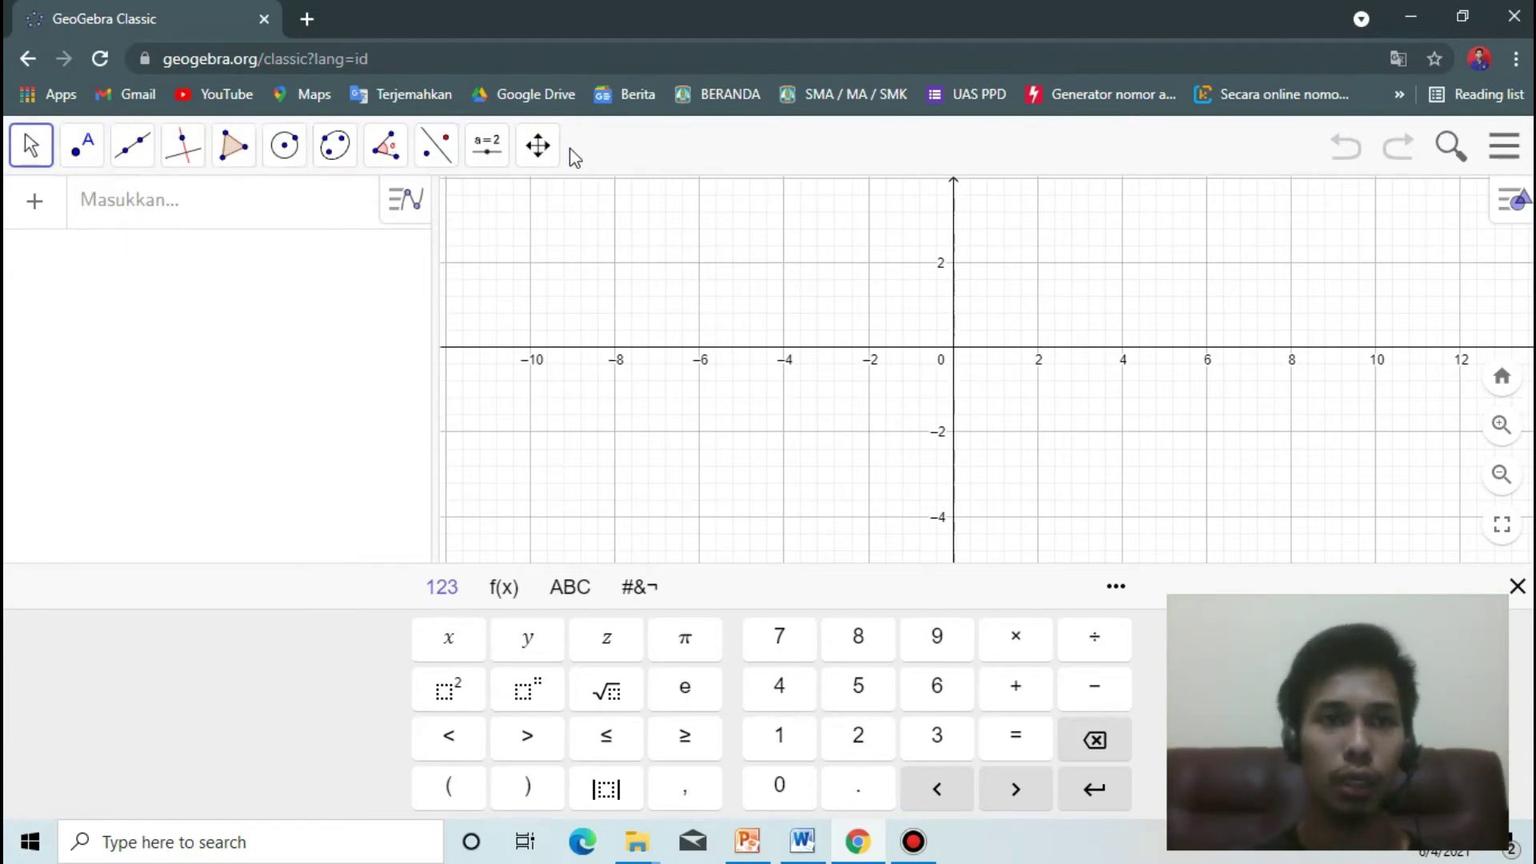
click(90, 160)
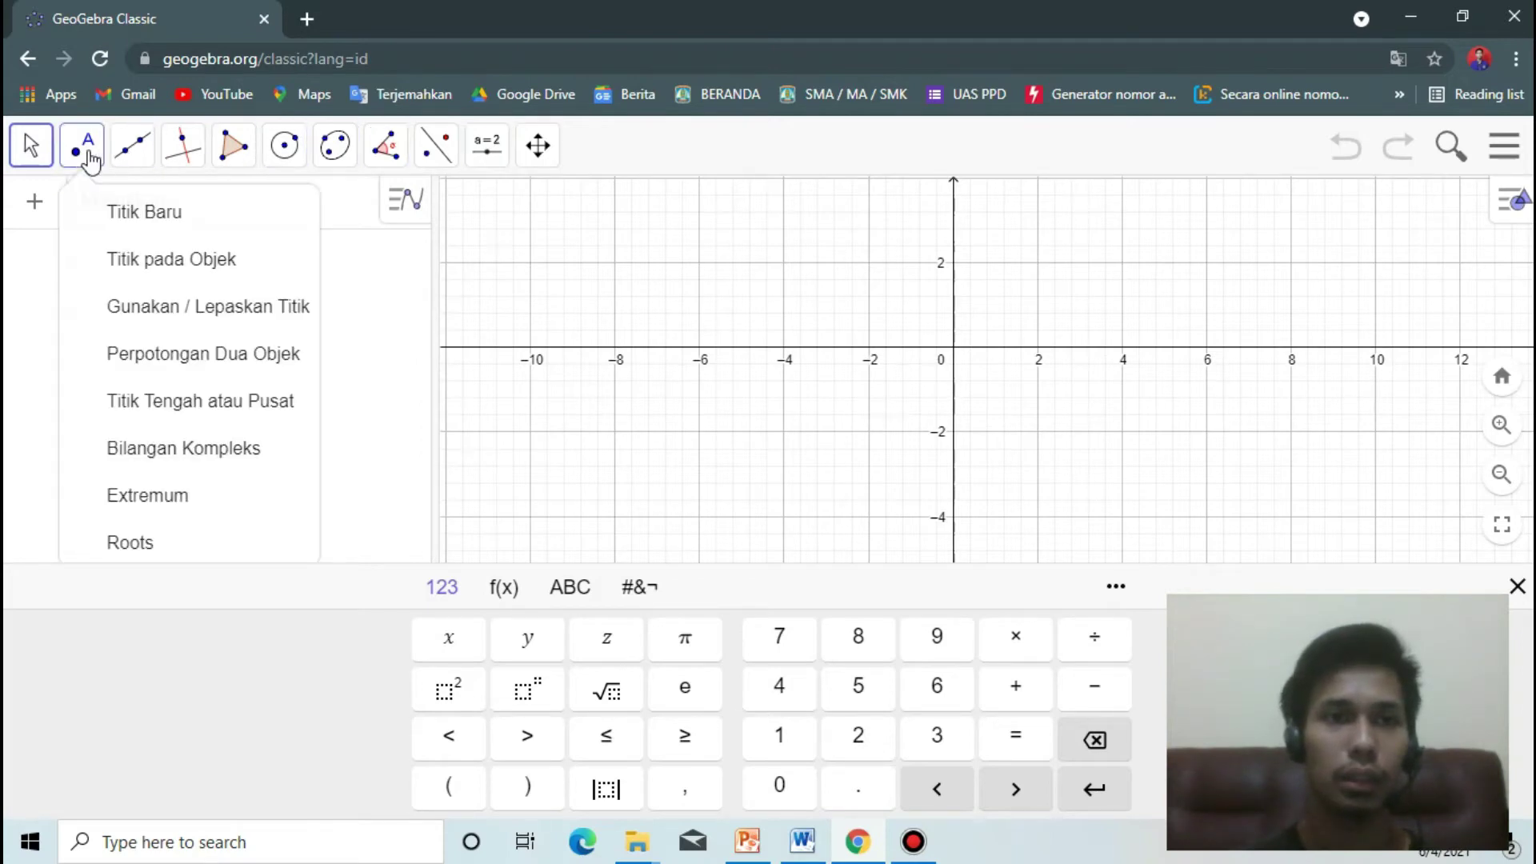
mouse_move(126, 157)
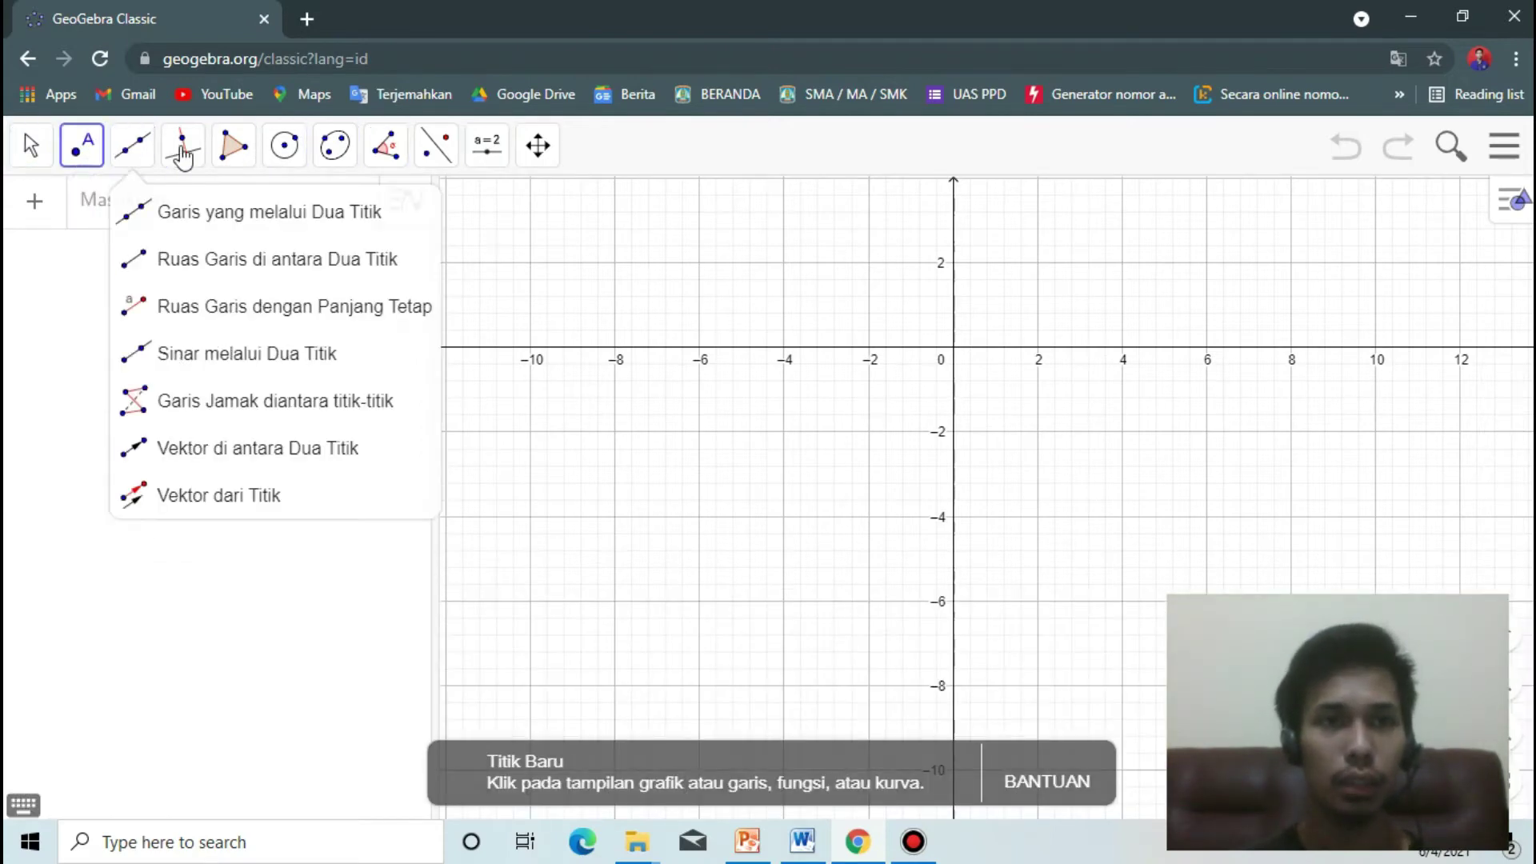
mouse_move(244, 168)
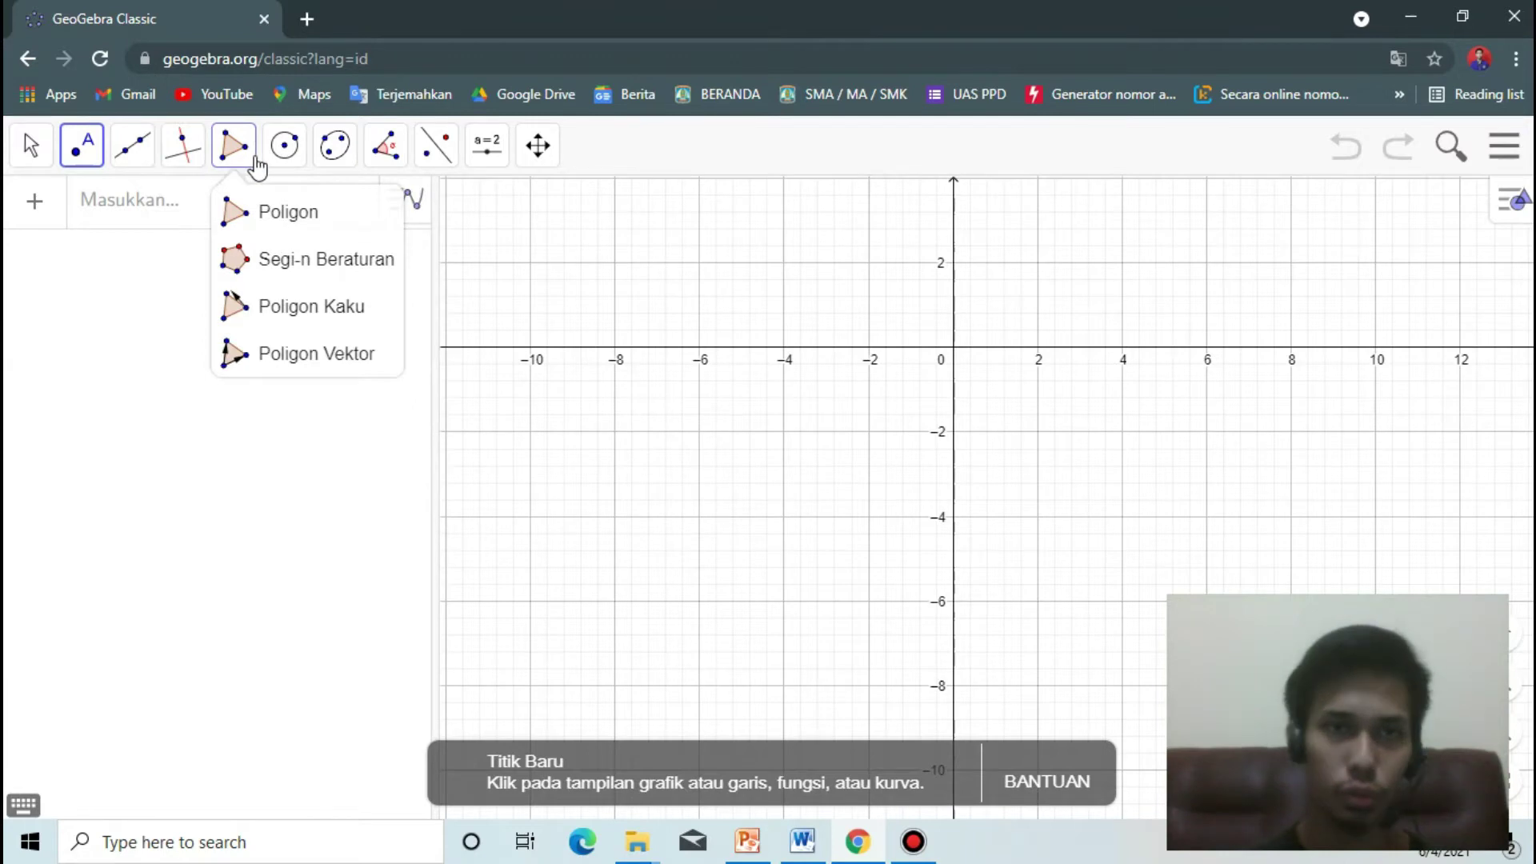
mouse_move(478, 167)
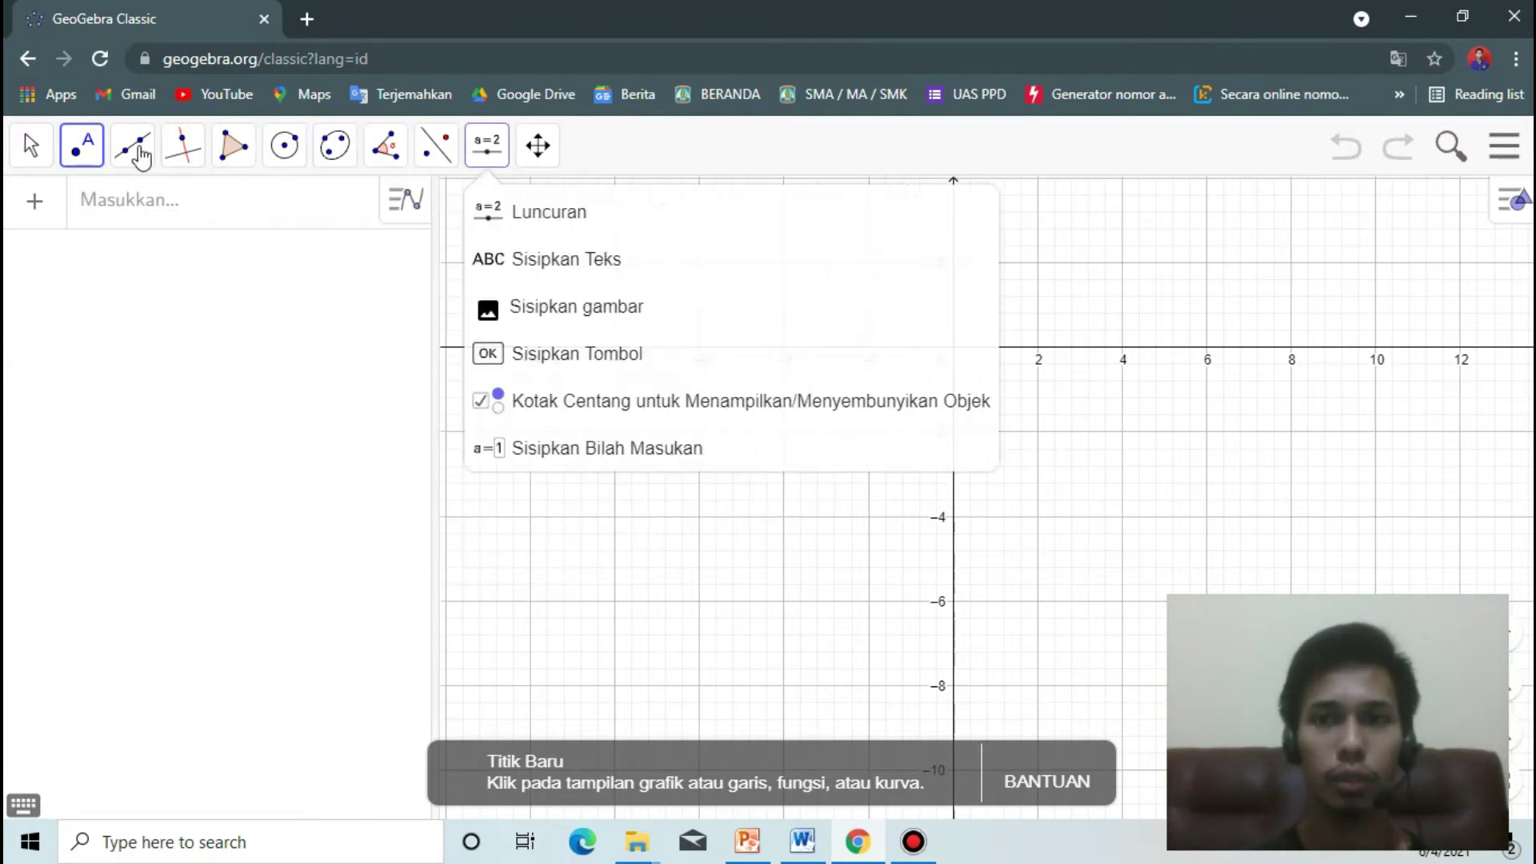
mouse_move(81, 148)
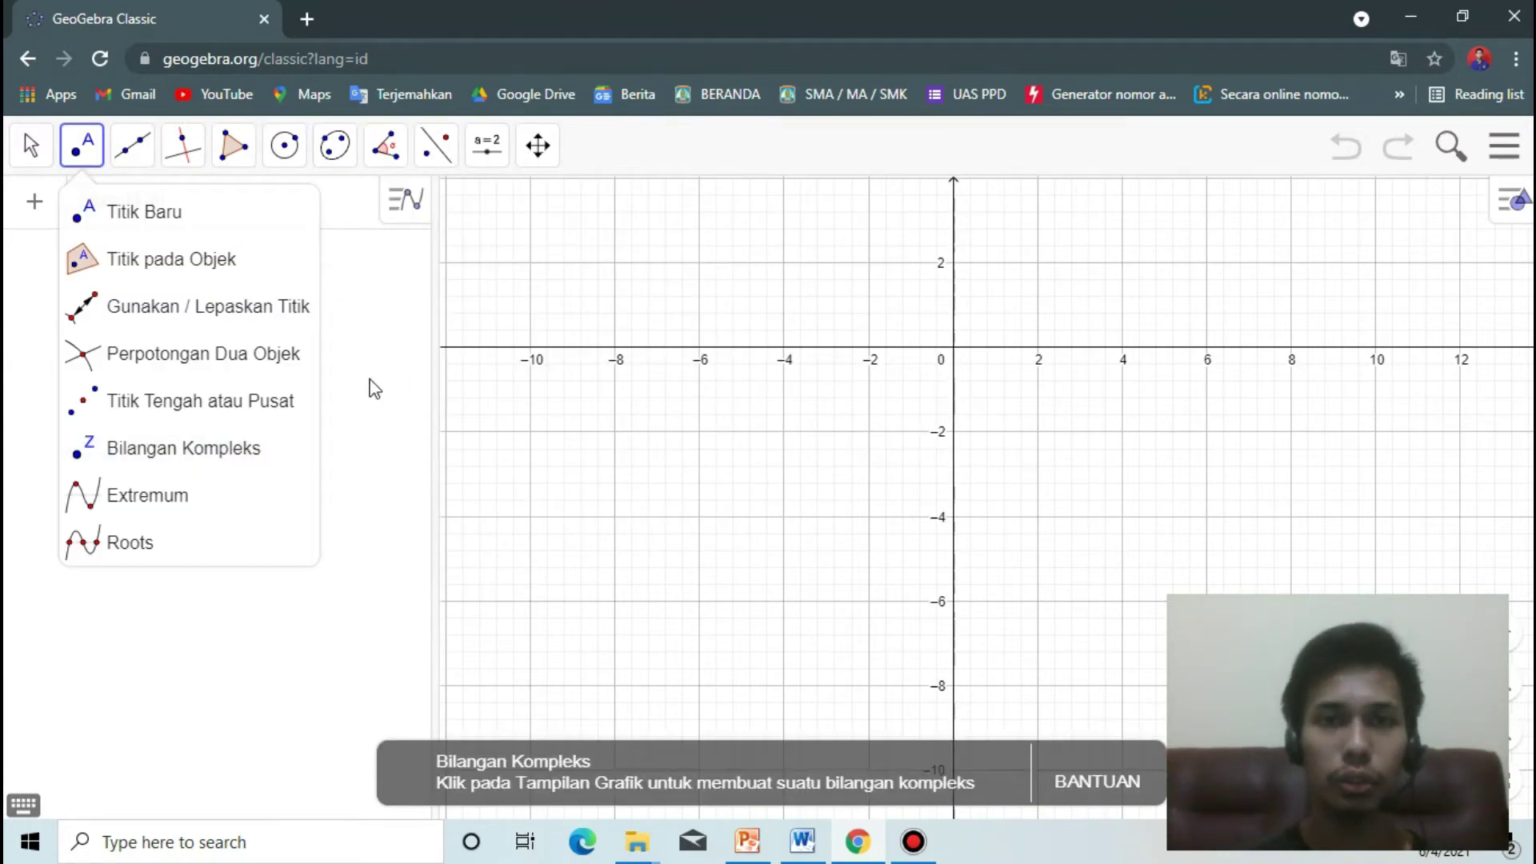
click(1511, 202)
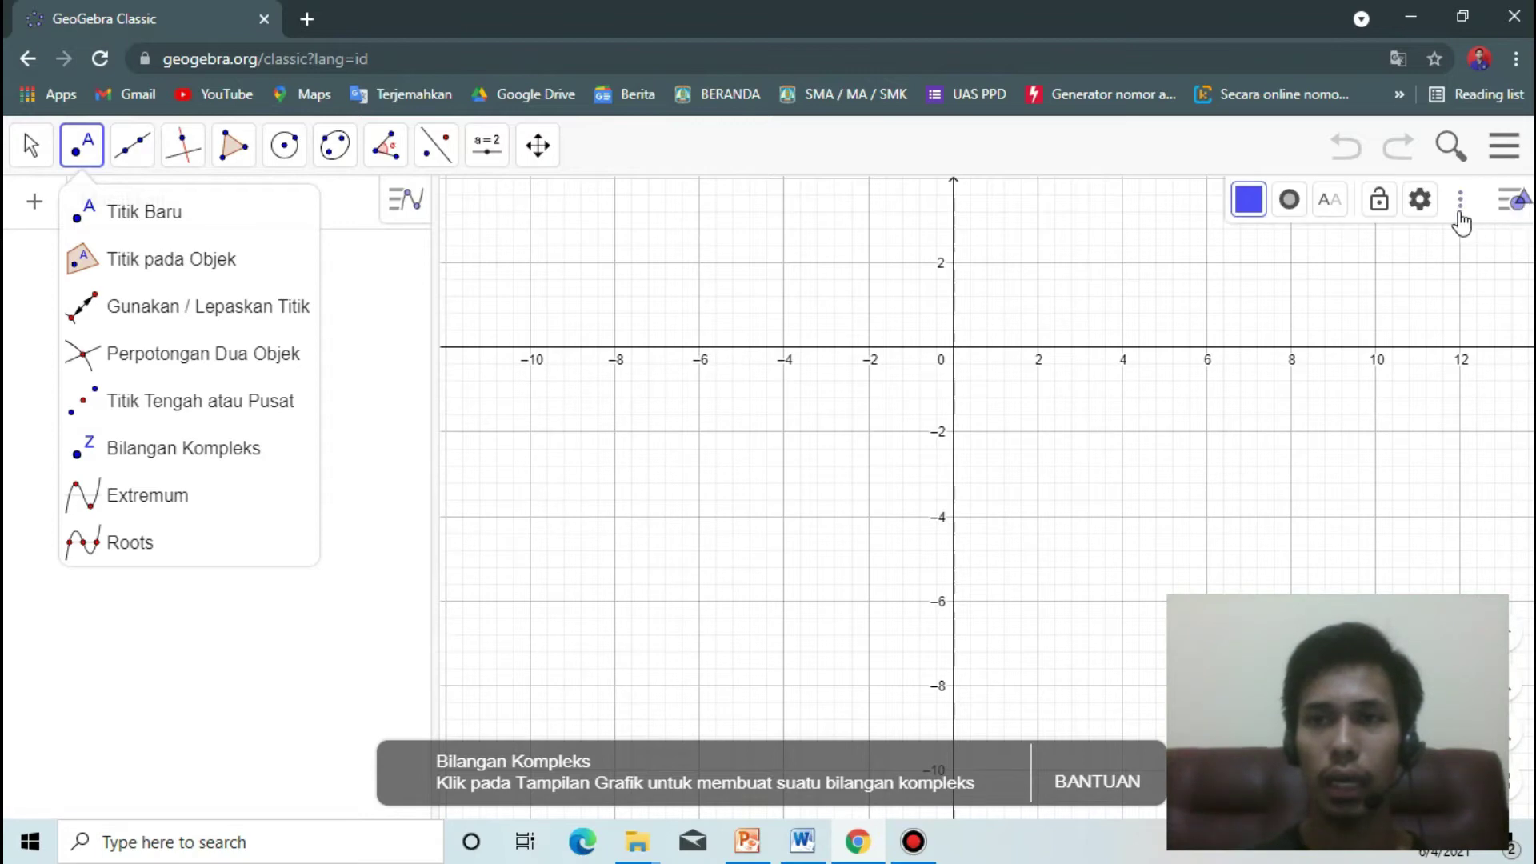
click(1461, 201)
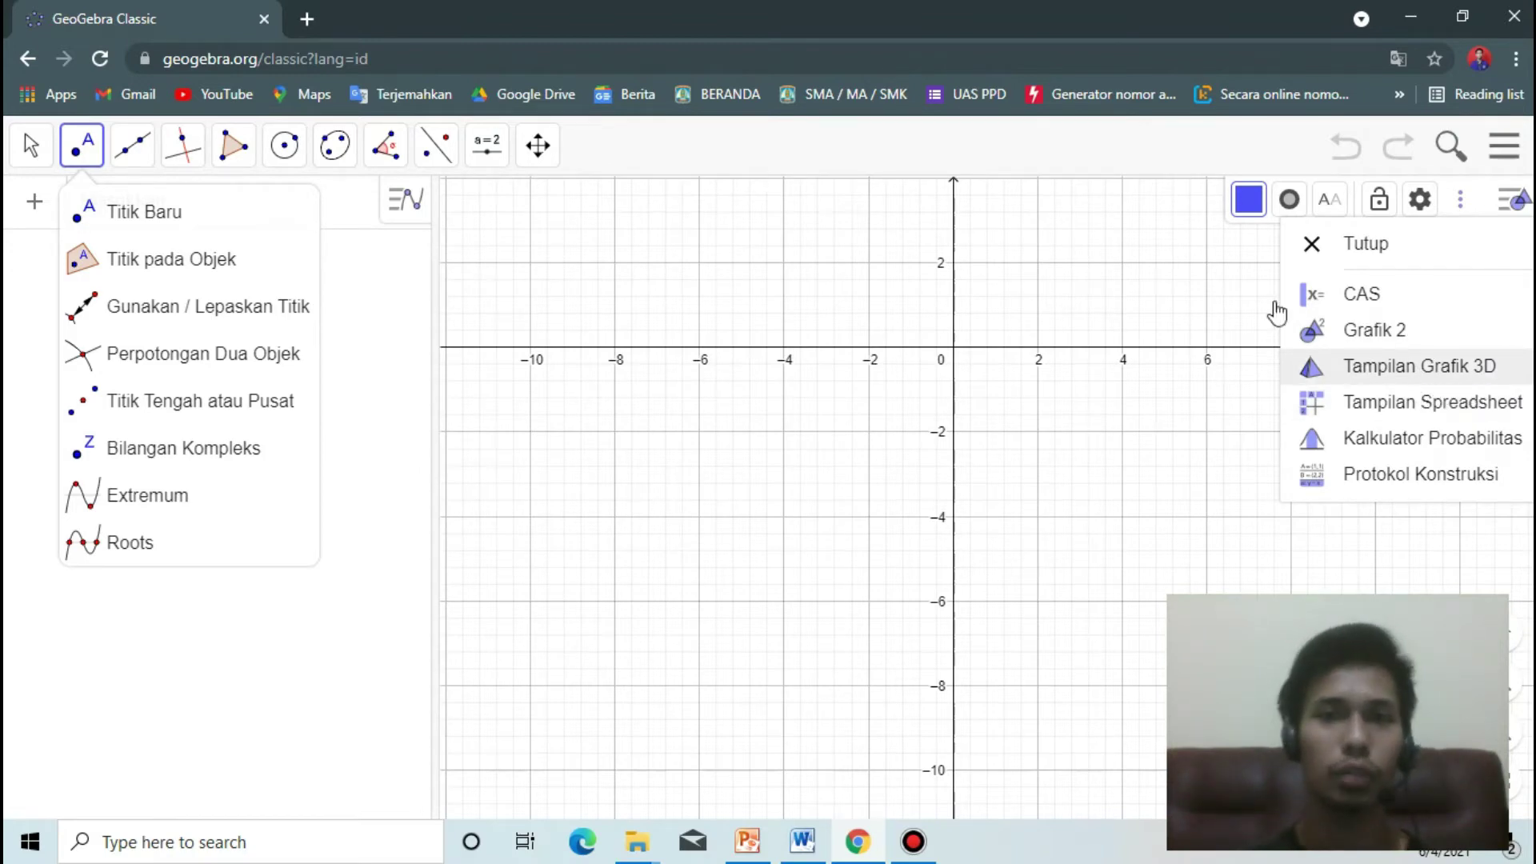
click(1313, 243)
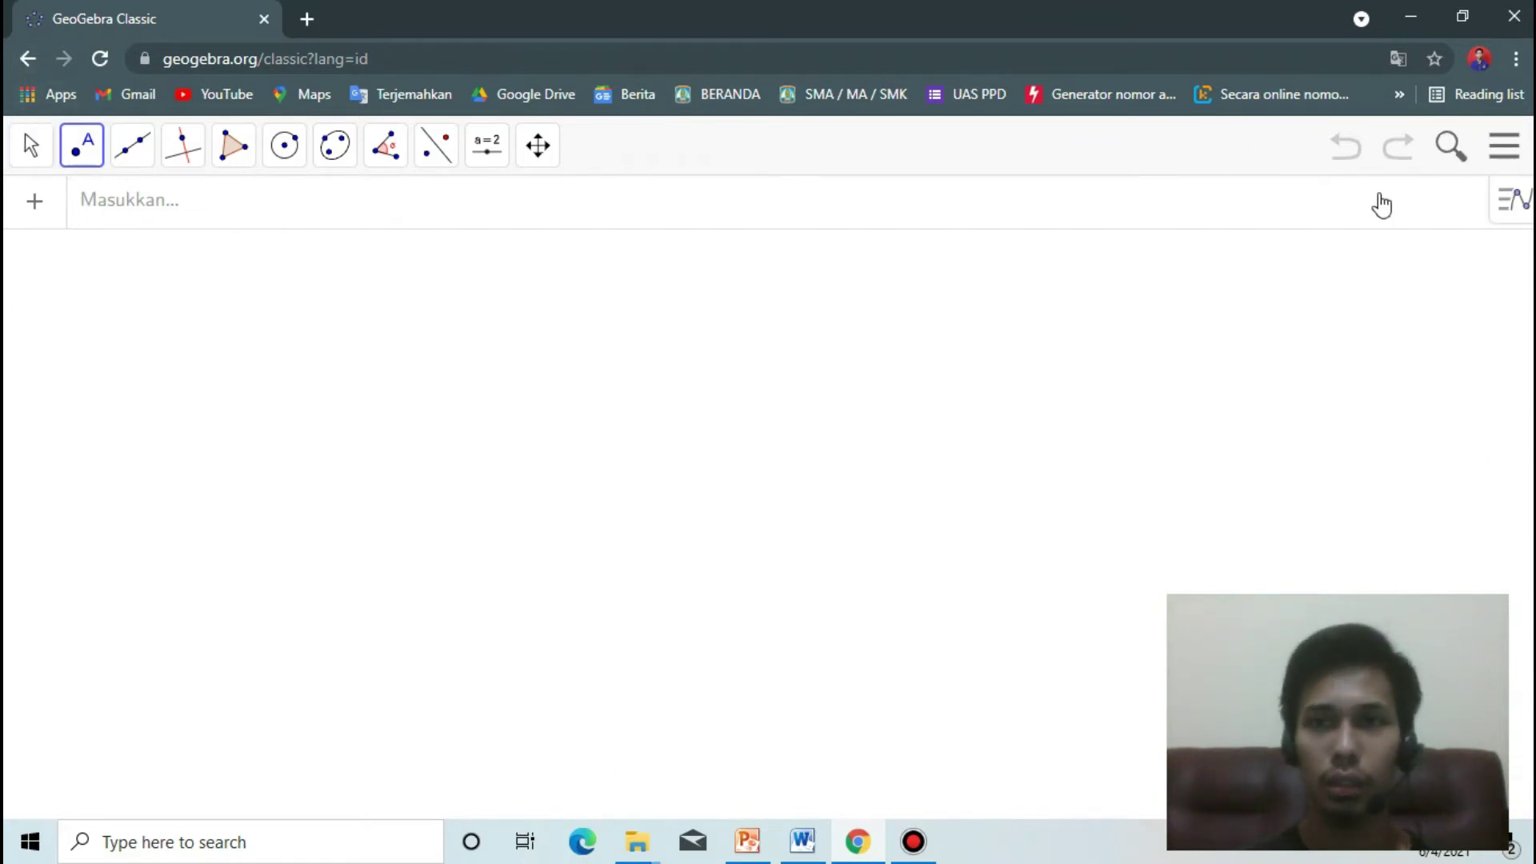
click(33, 205)
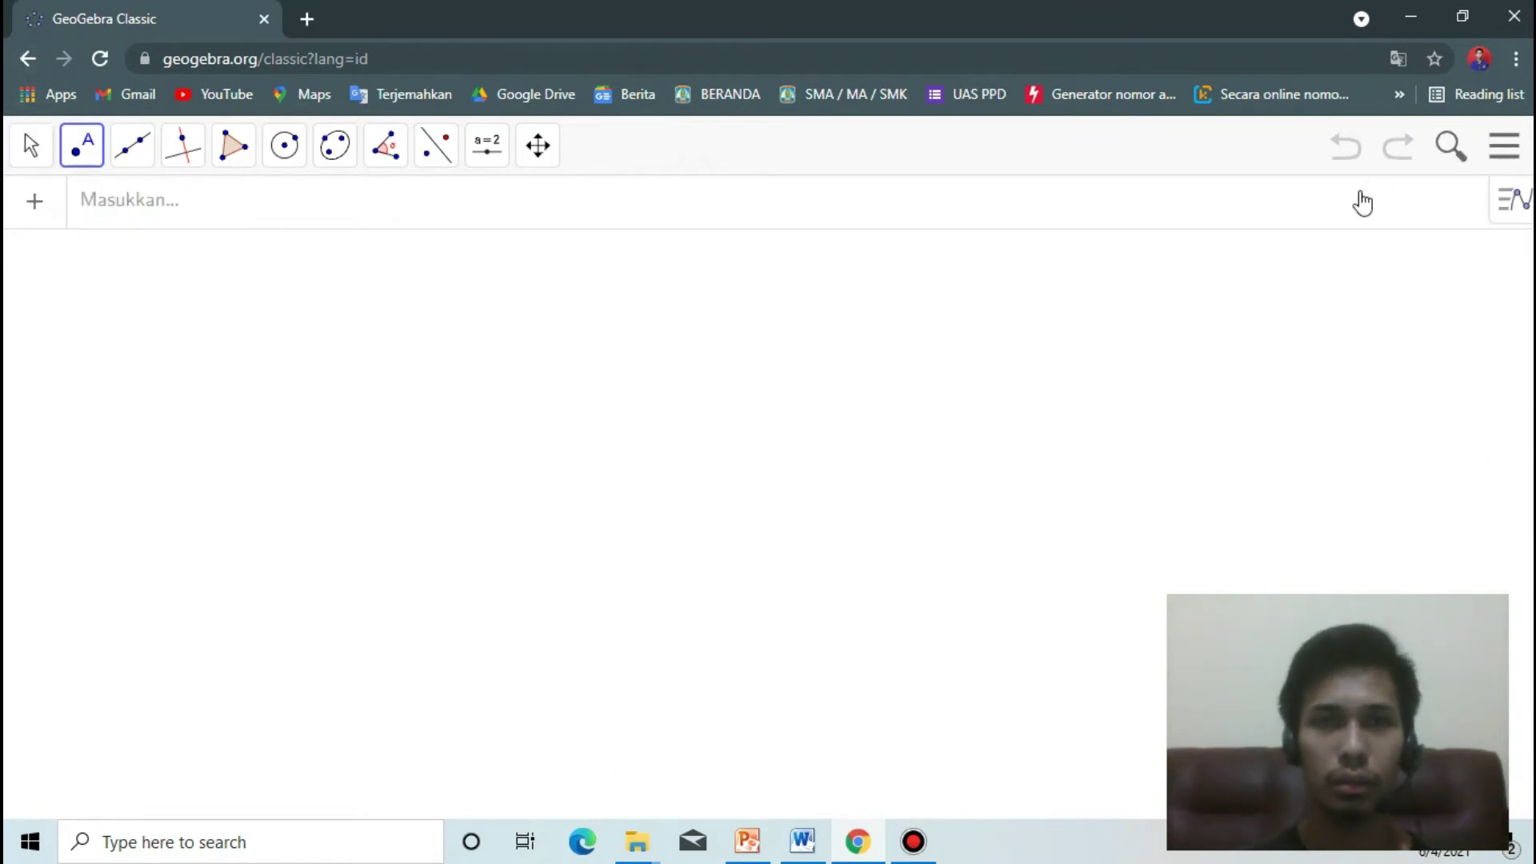
click(1512, 200)
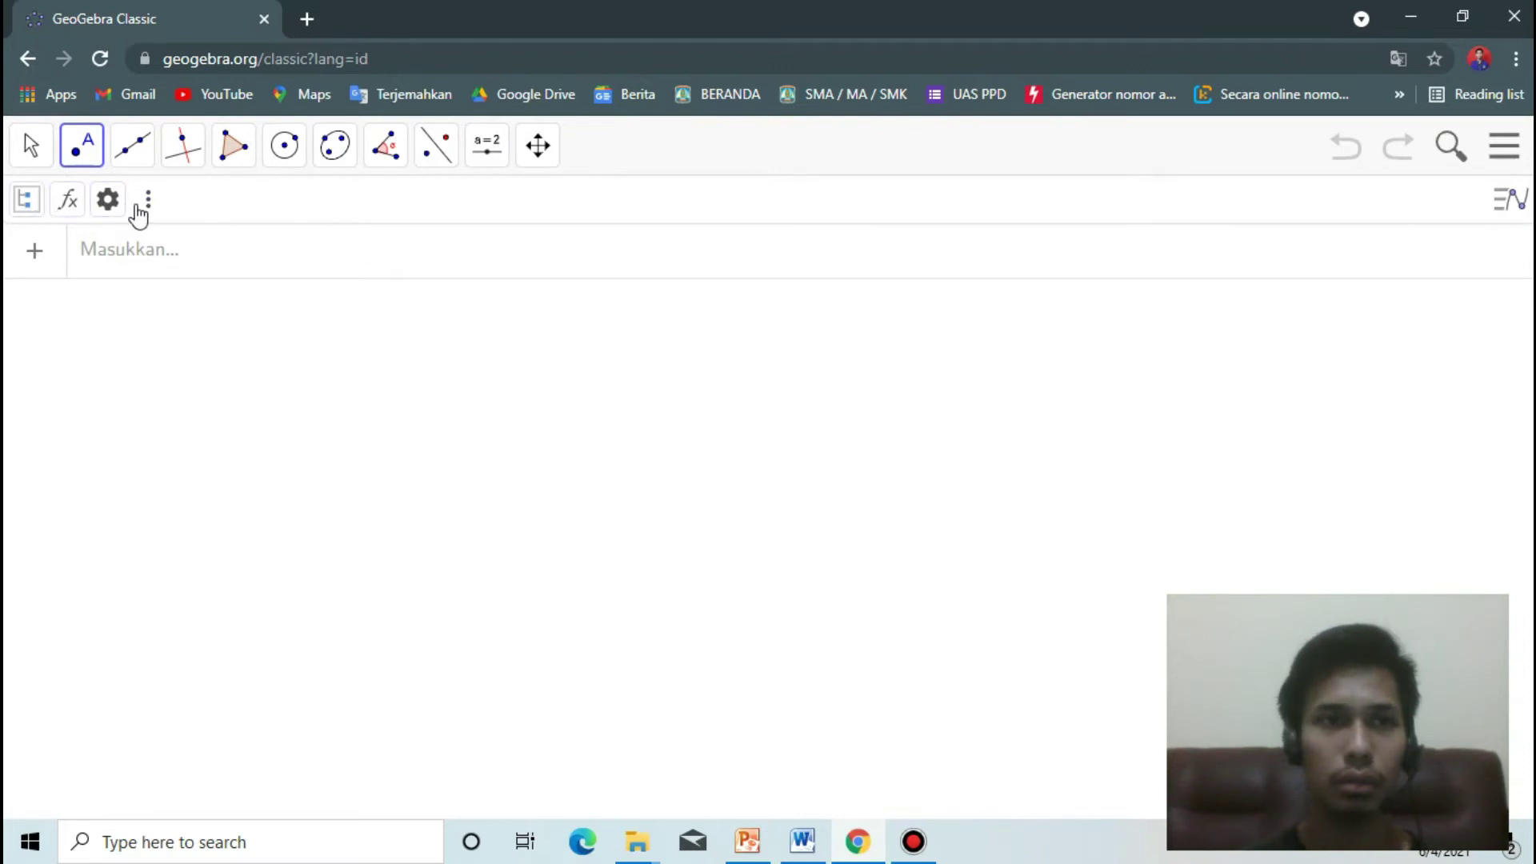
click(29, 142)
mouse_move(82, 145)
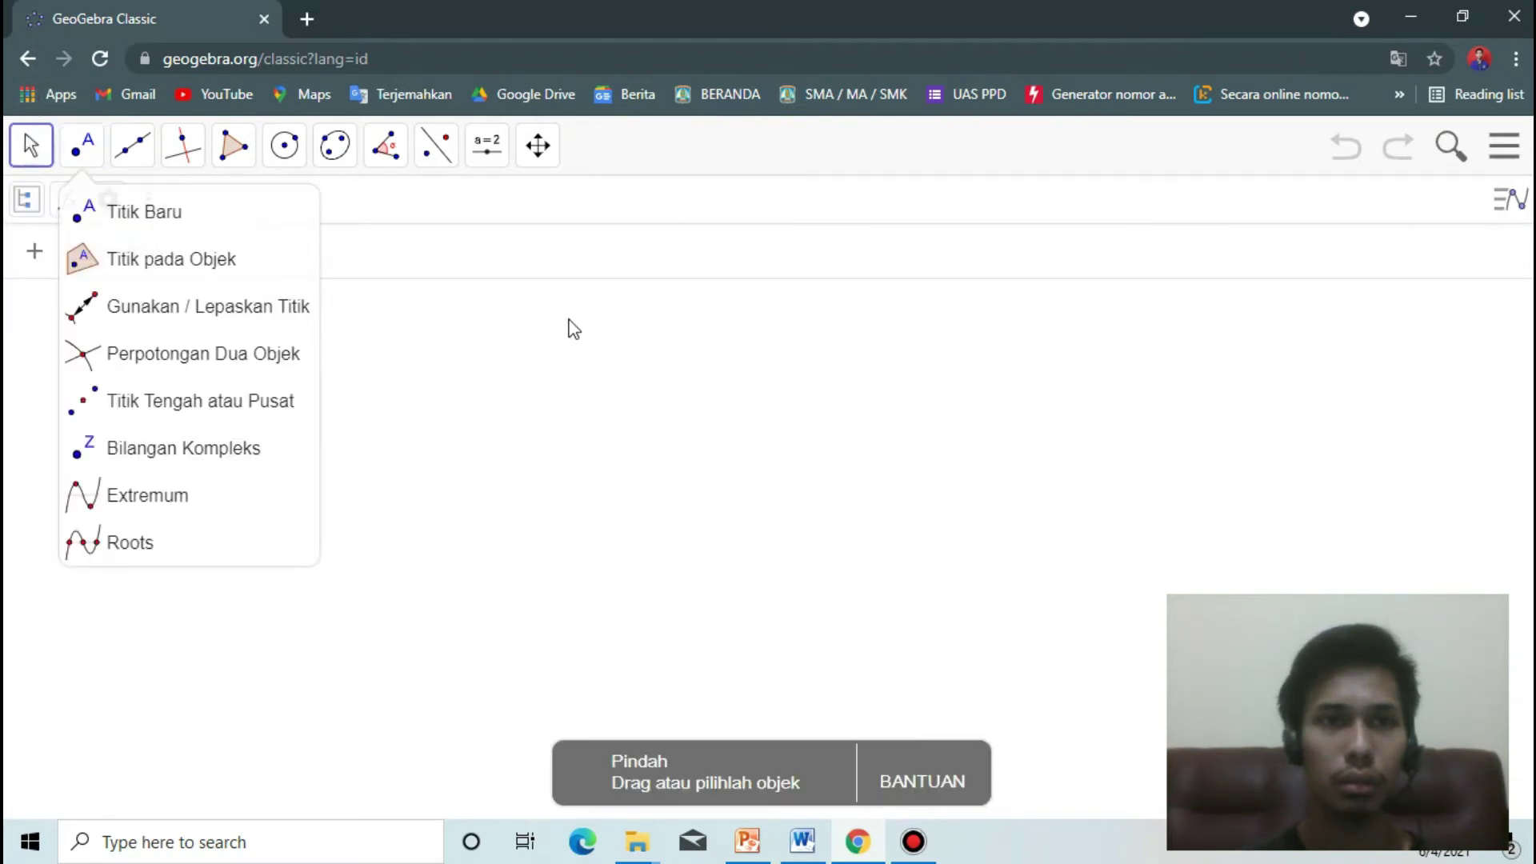
click(521, 257)
click(170, 225)
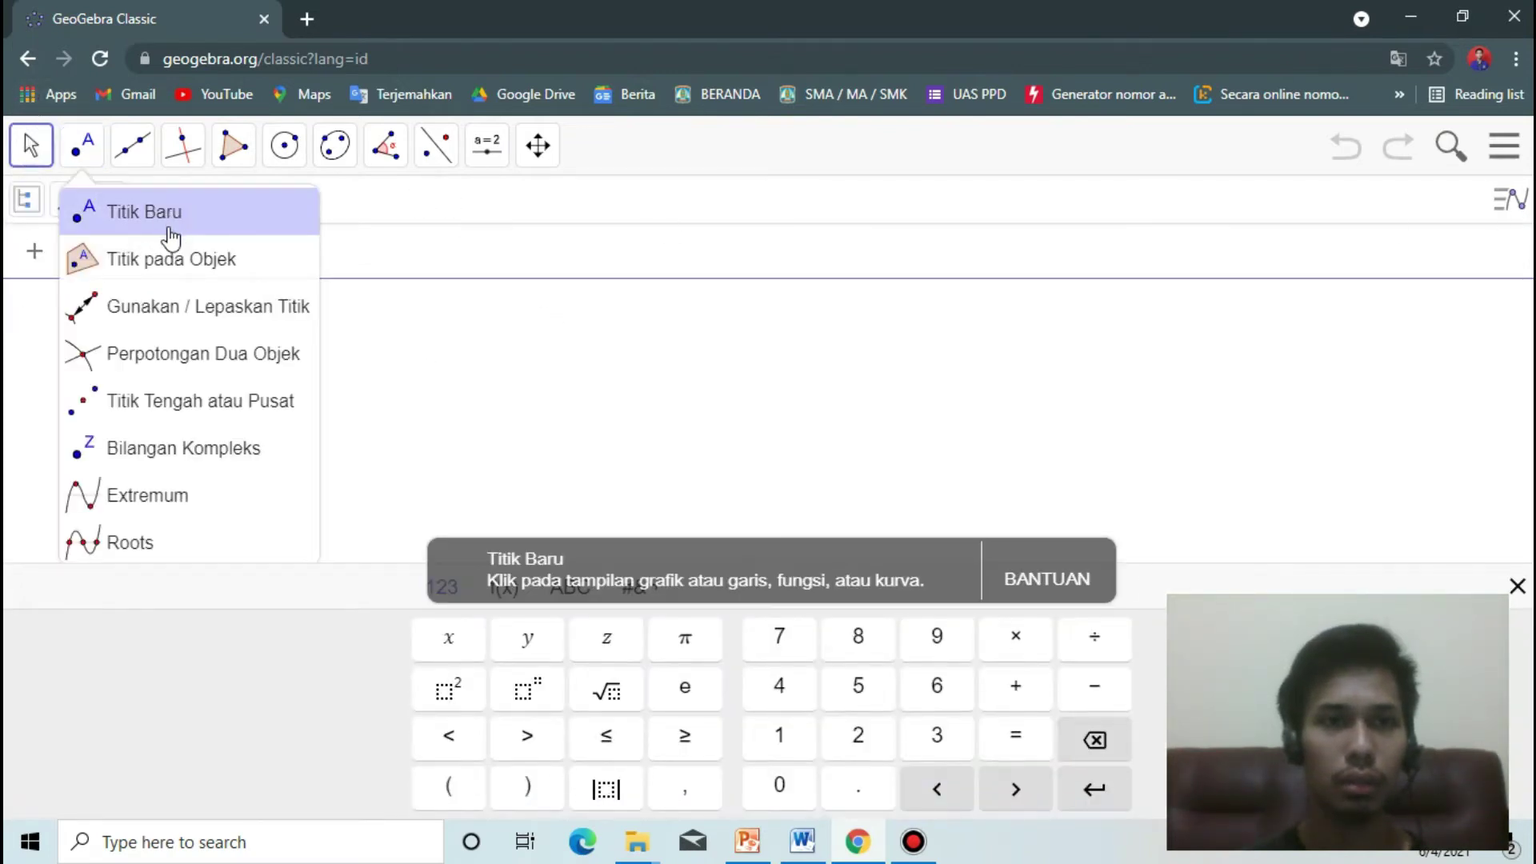
Leave the page without saving, return to the search results and reopen GeoGebra Classic
click(27, 59)
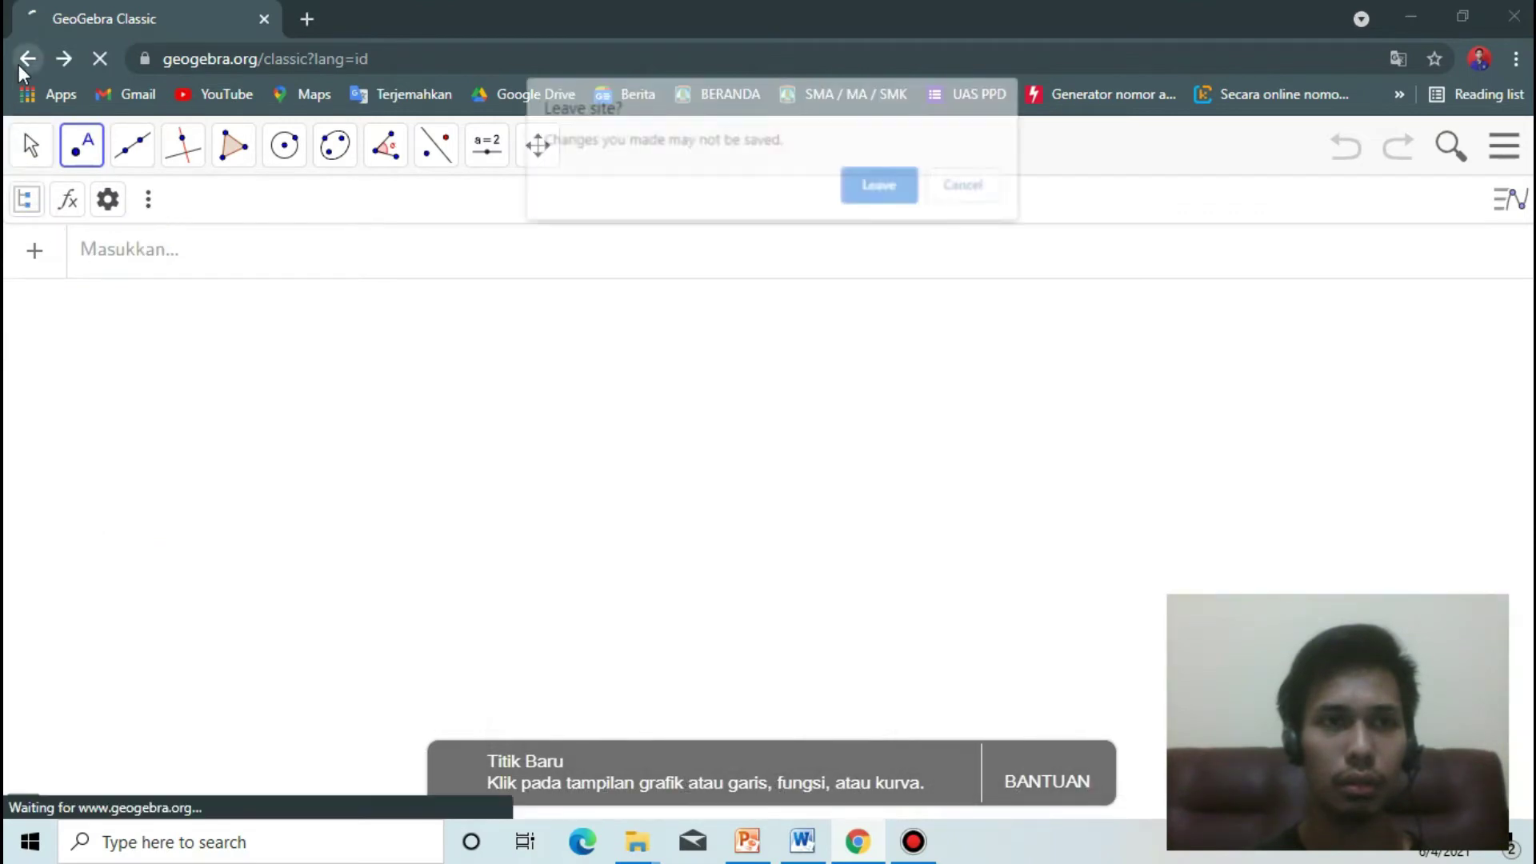
click(881, 187)
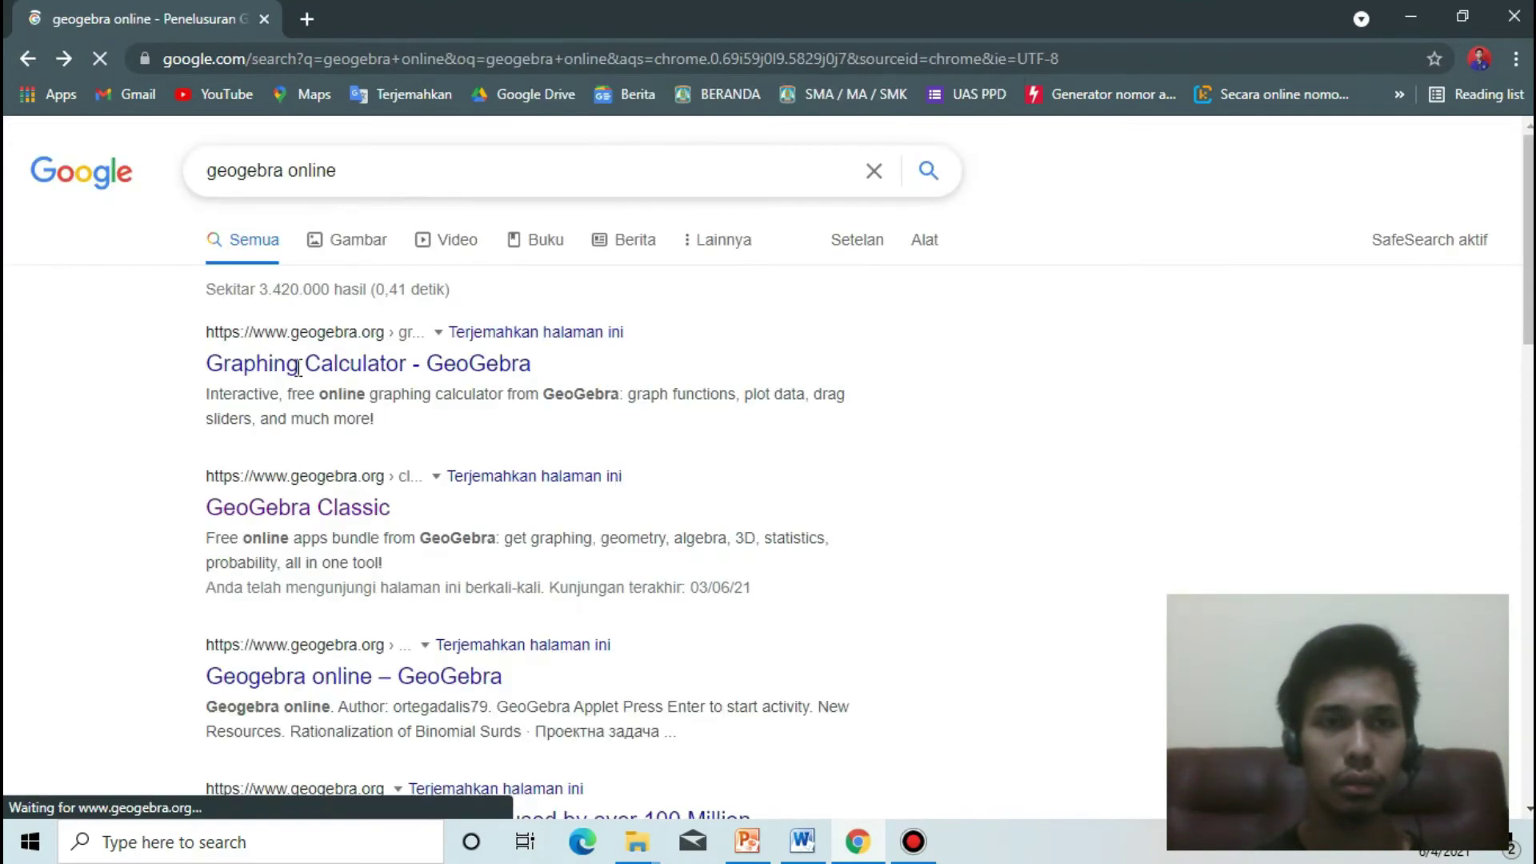
click(281, 516)
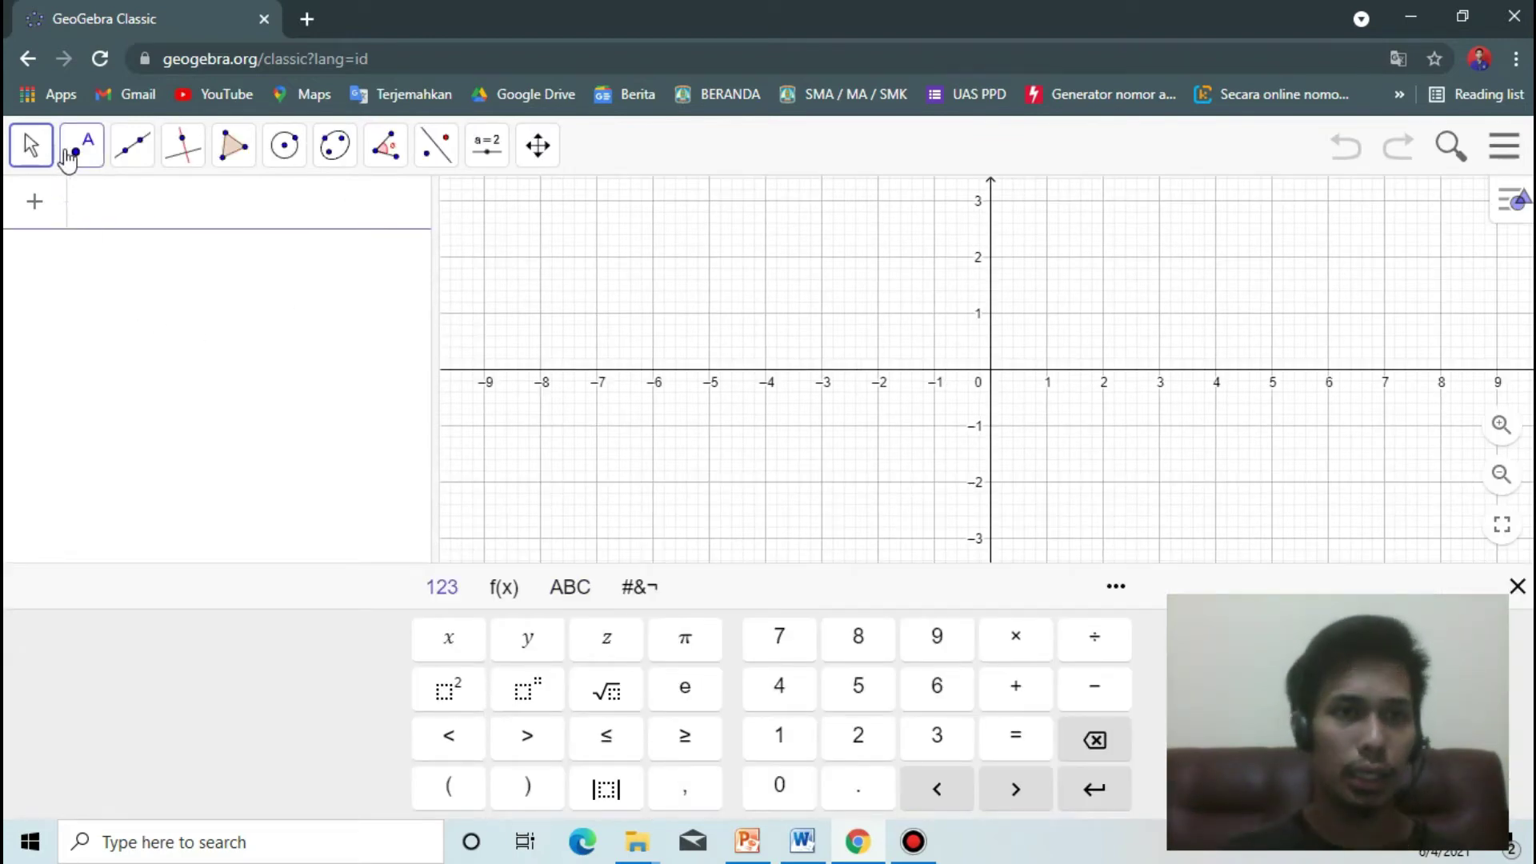
Place two new points in the graphics view at (-7, 1) and (-4, 1)
click(69, 154)
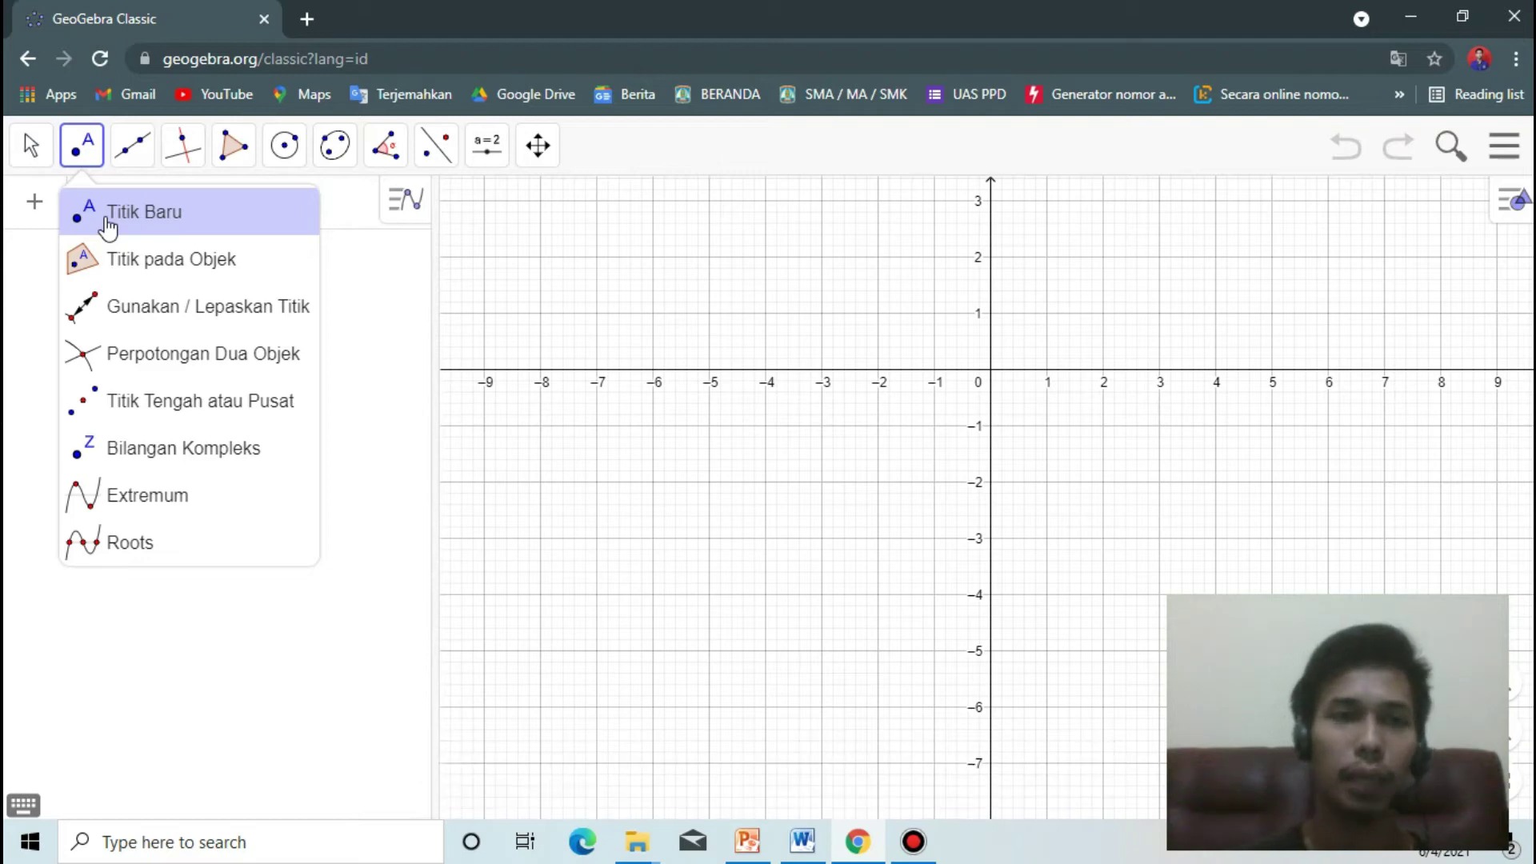
click(148, 213)
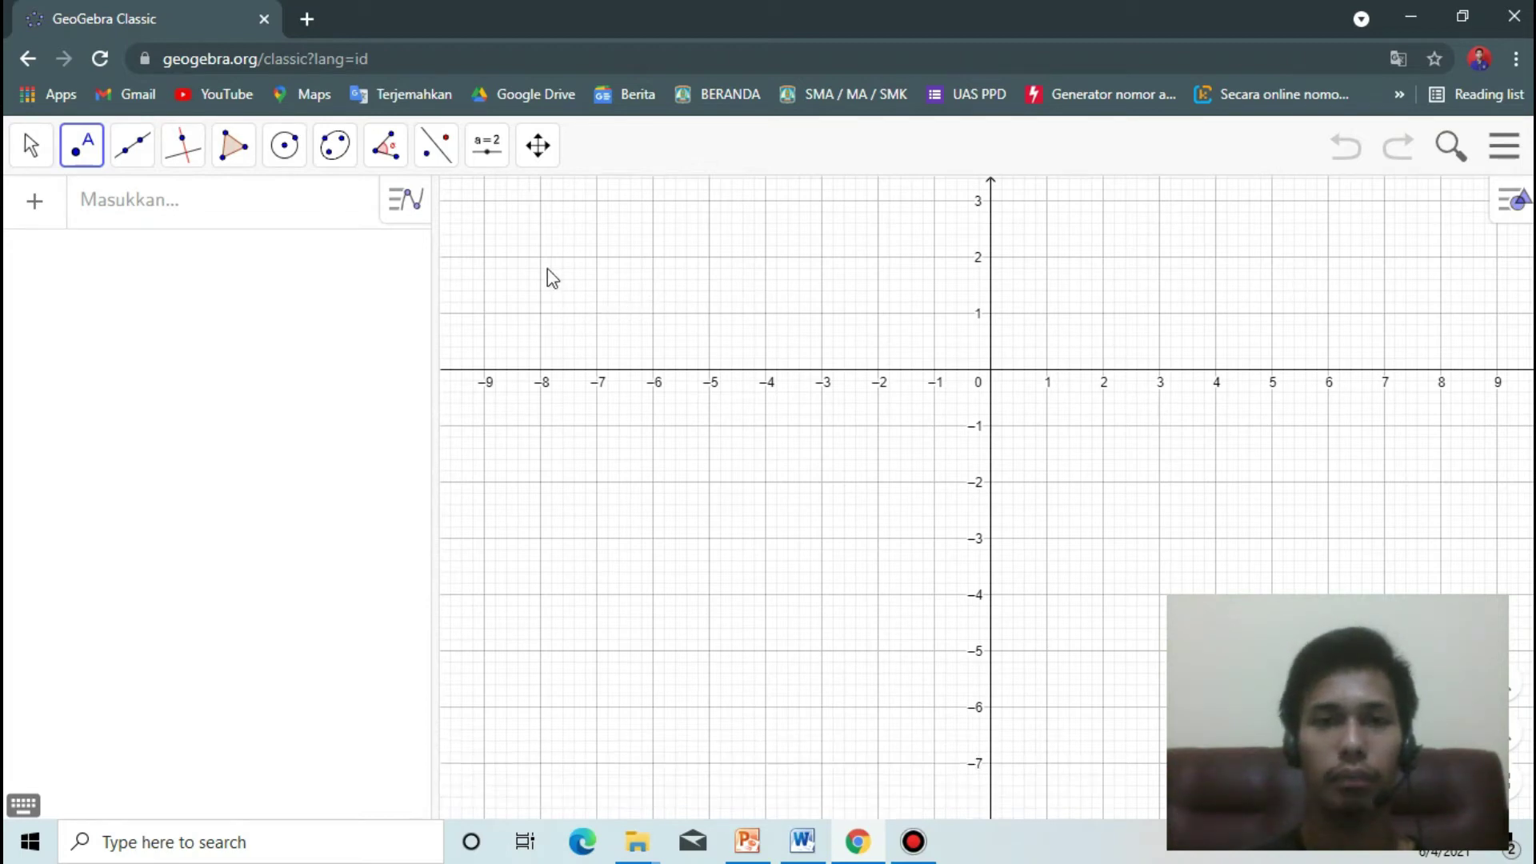
click(595, 312)
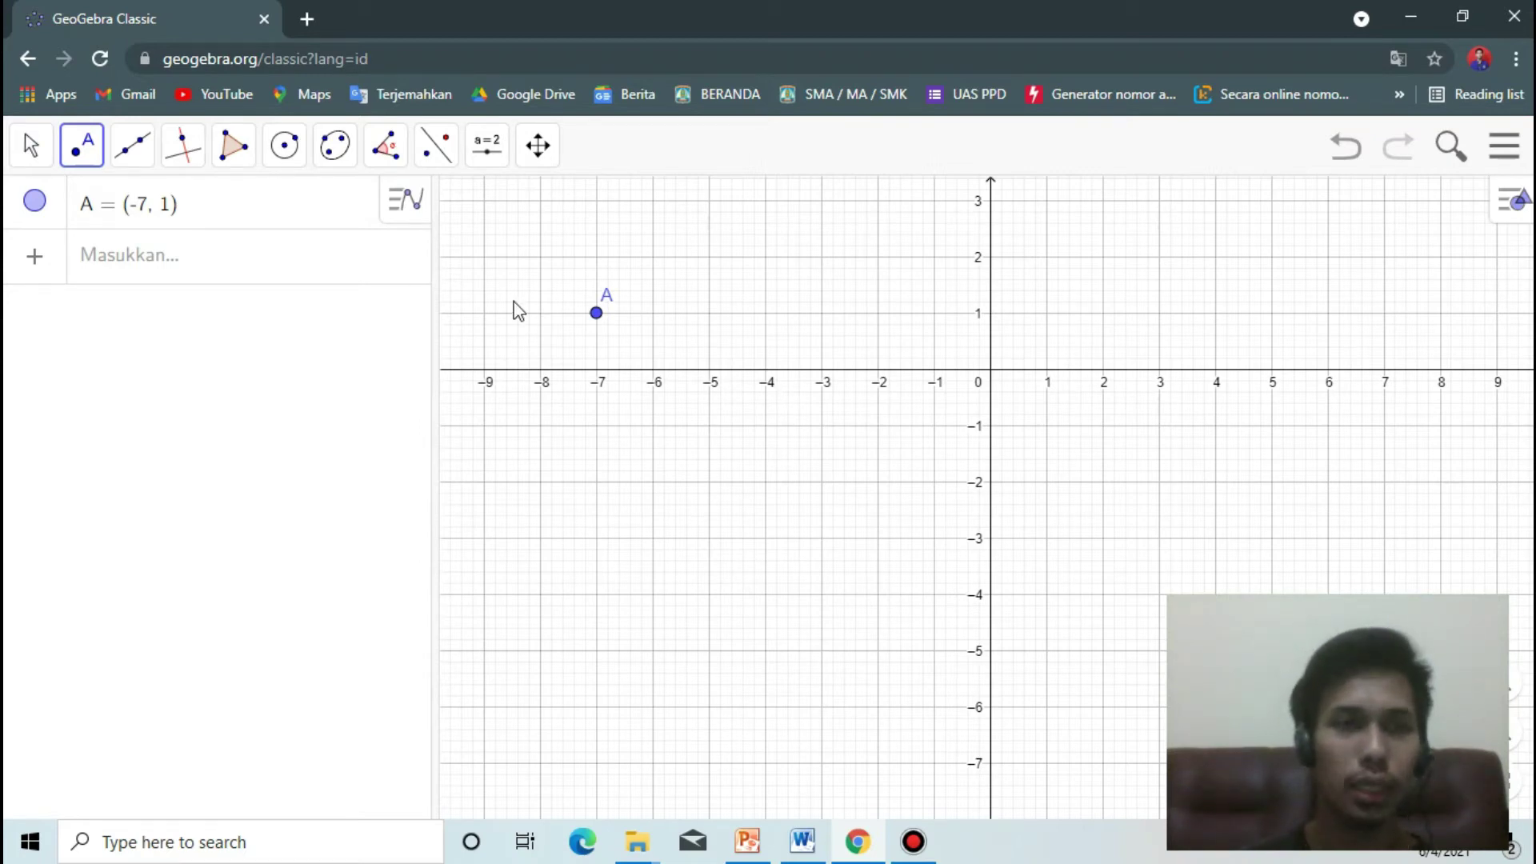
click(129, 160)
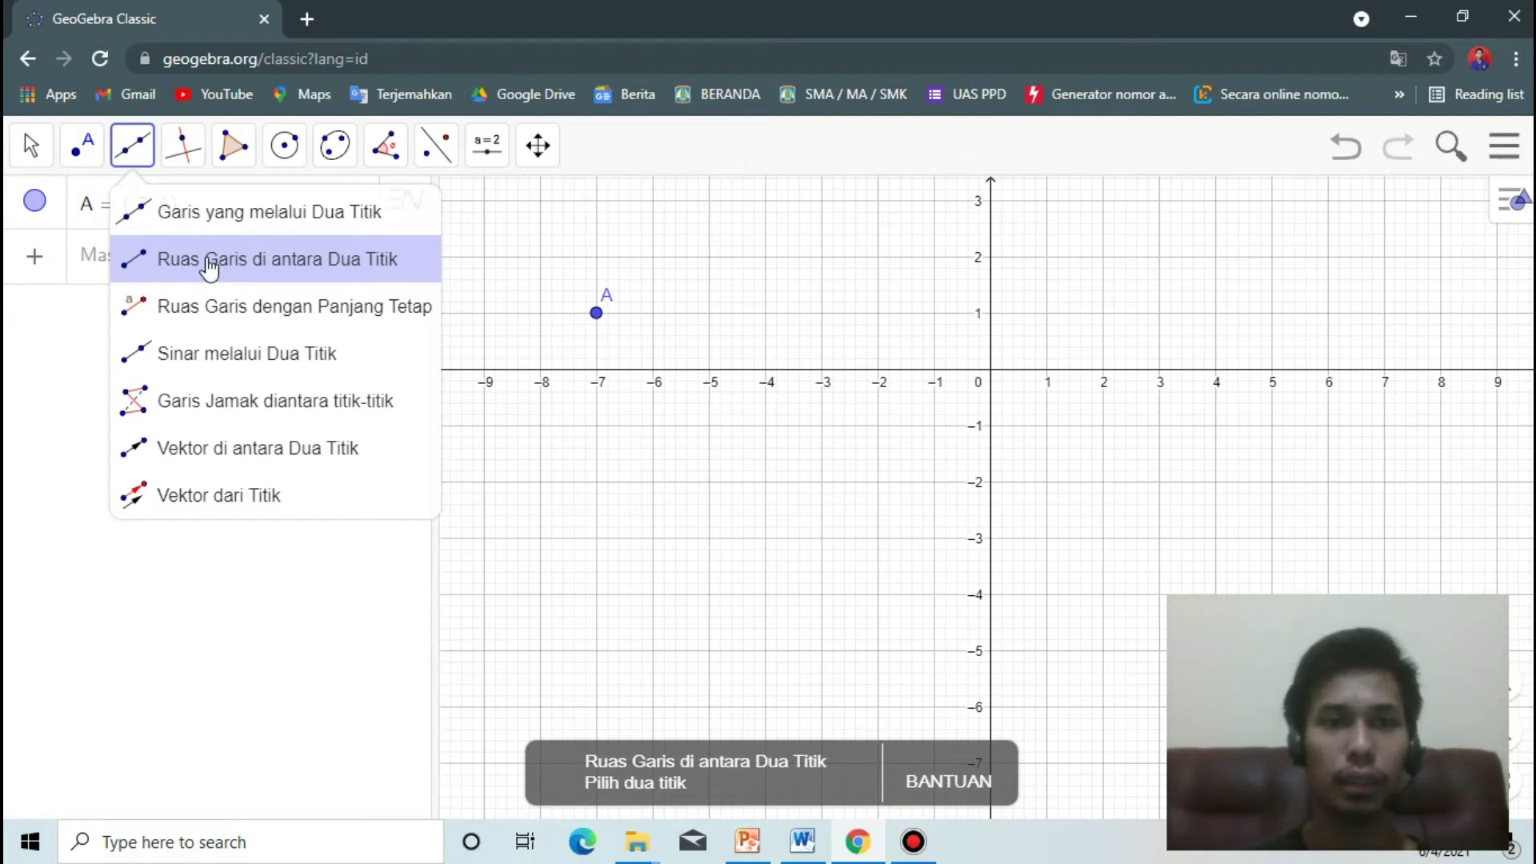
click(80, 145)
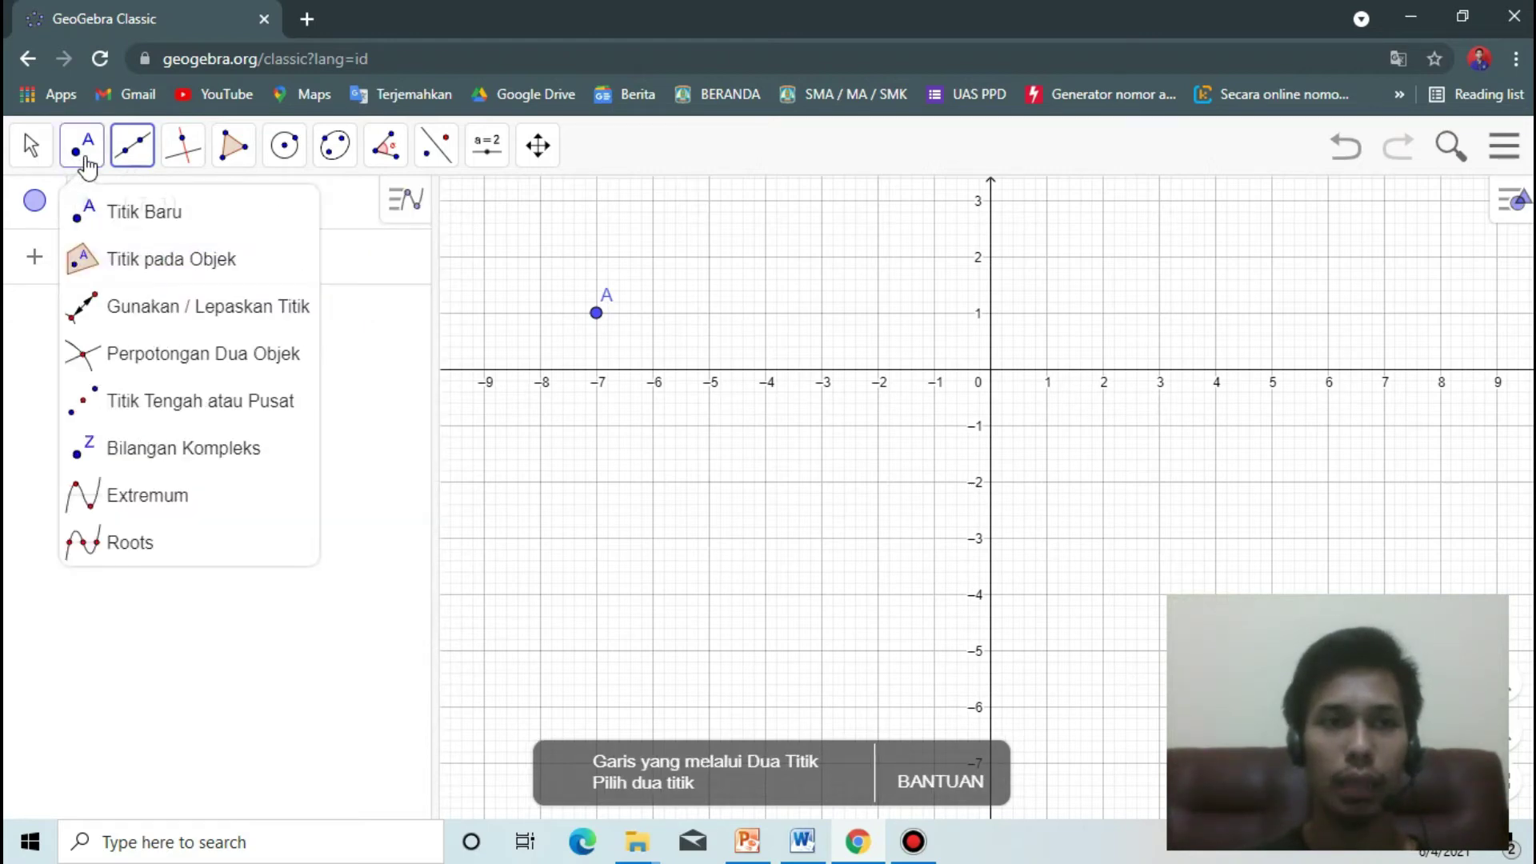
click(126, 214)
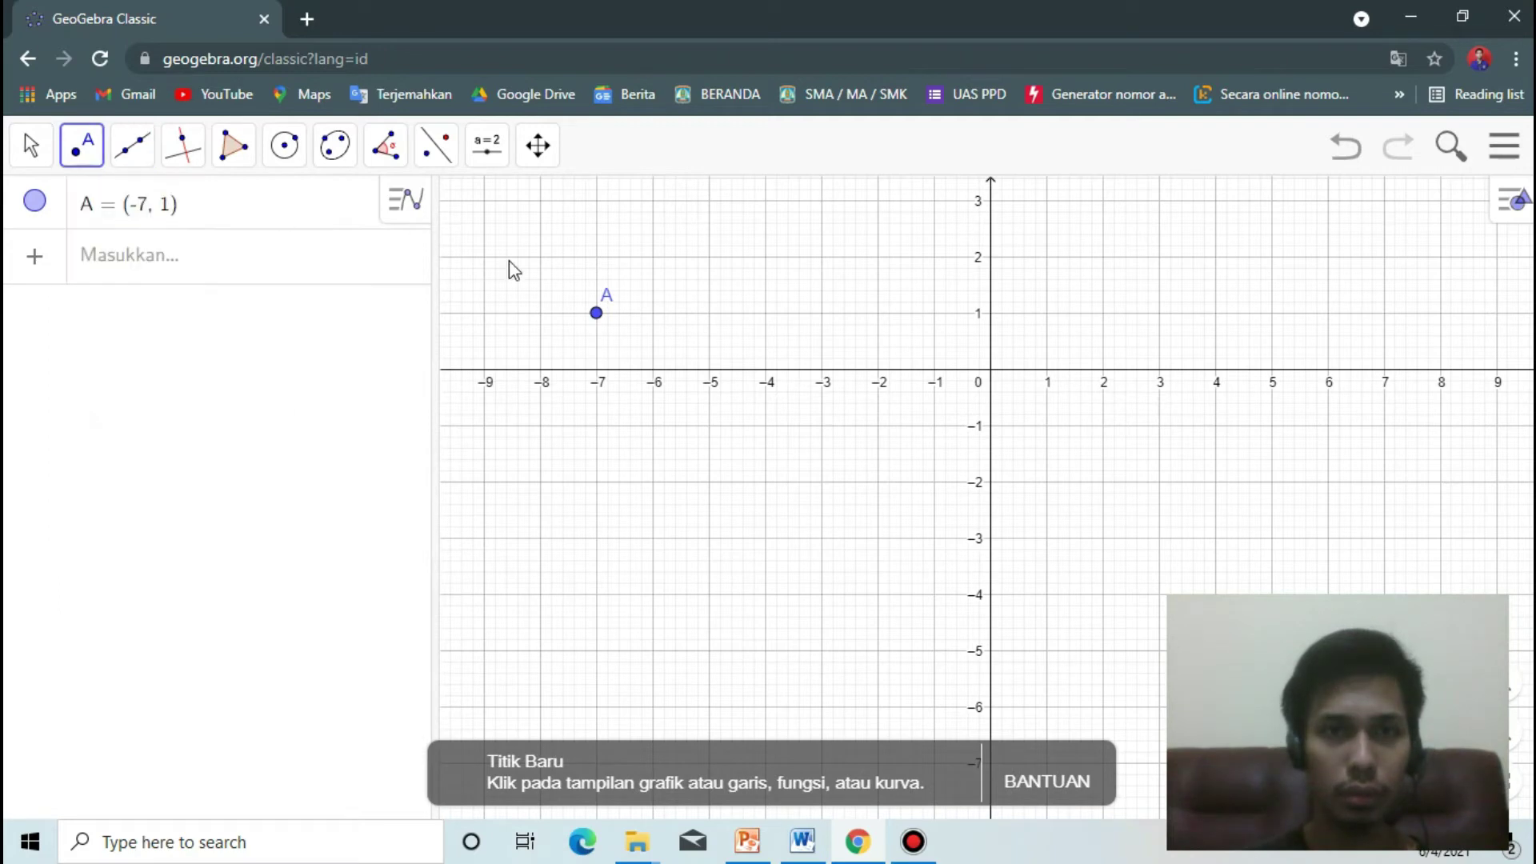
click(765, 312)
Draw a segment between points A and B, and a second segment from (-7, -2) to (-5, -2)
click(132, 148)
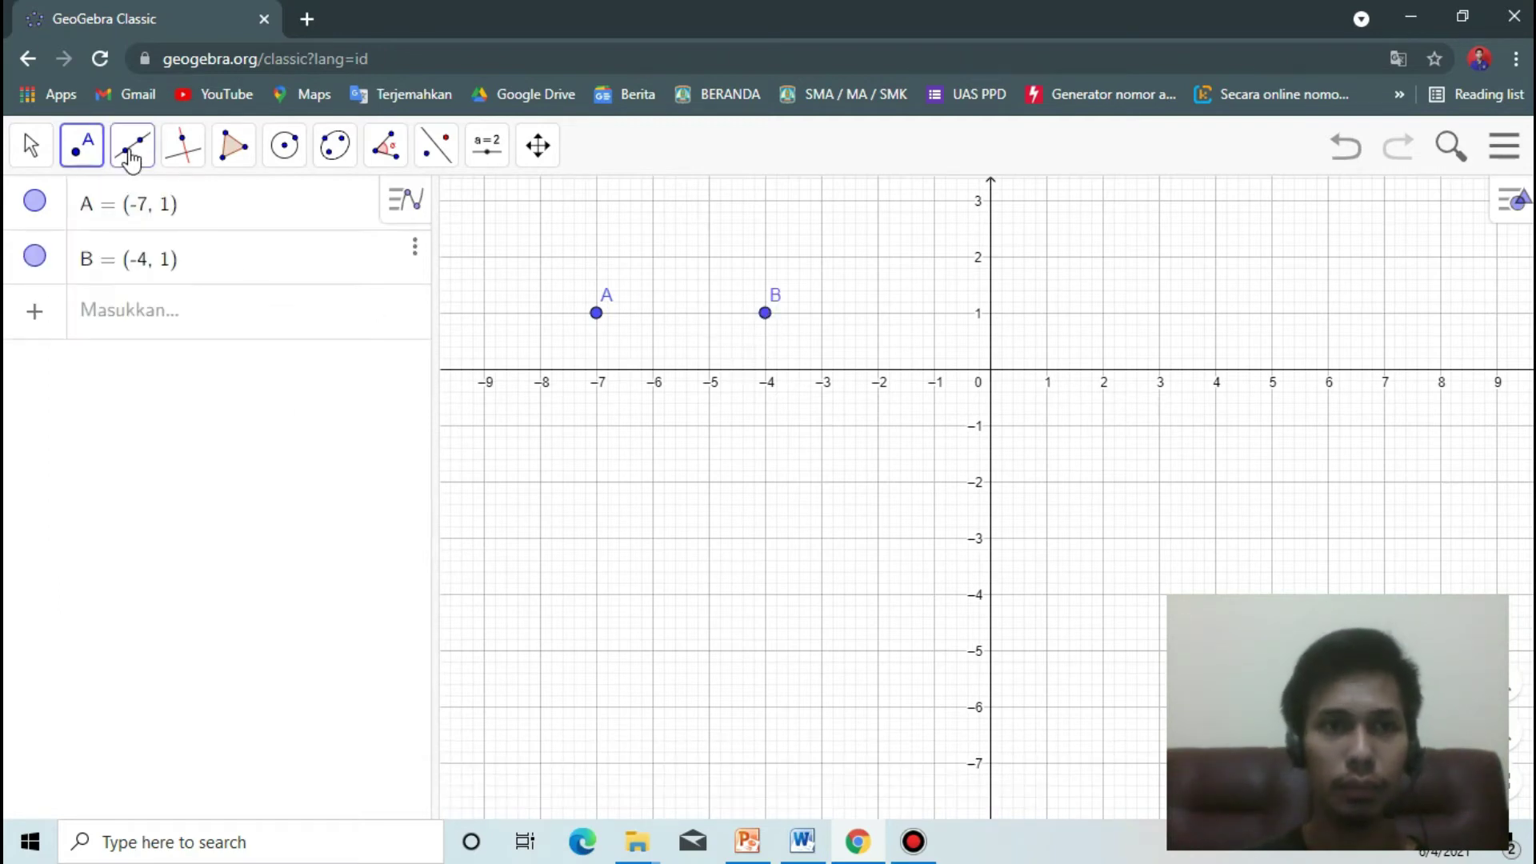
click(164, 259)
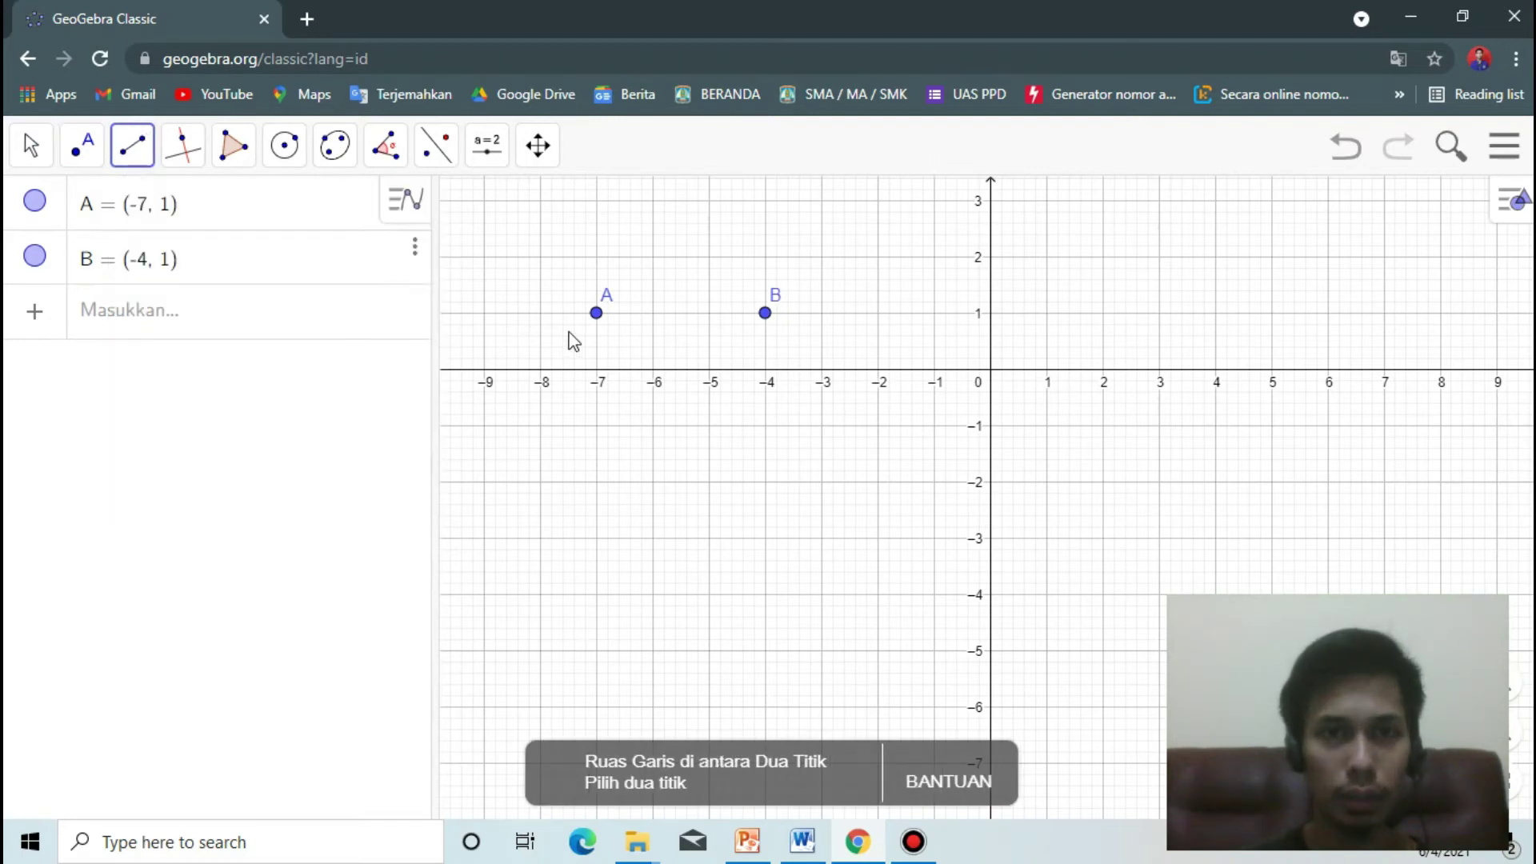
click(595, 314)
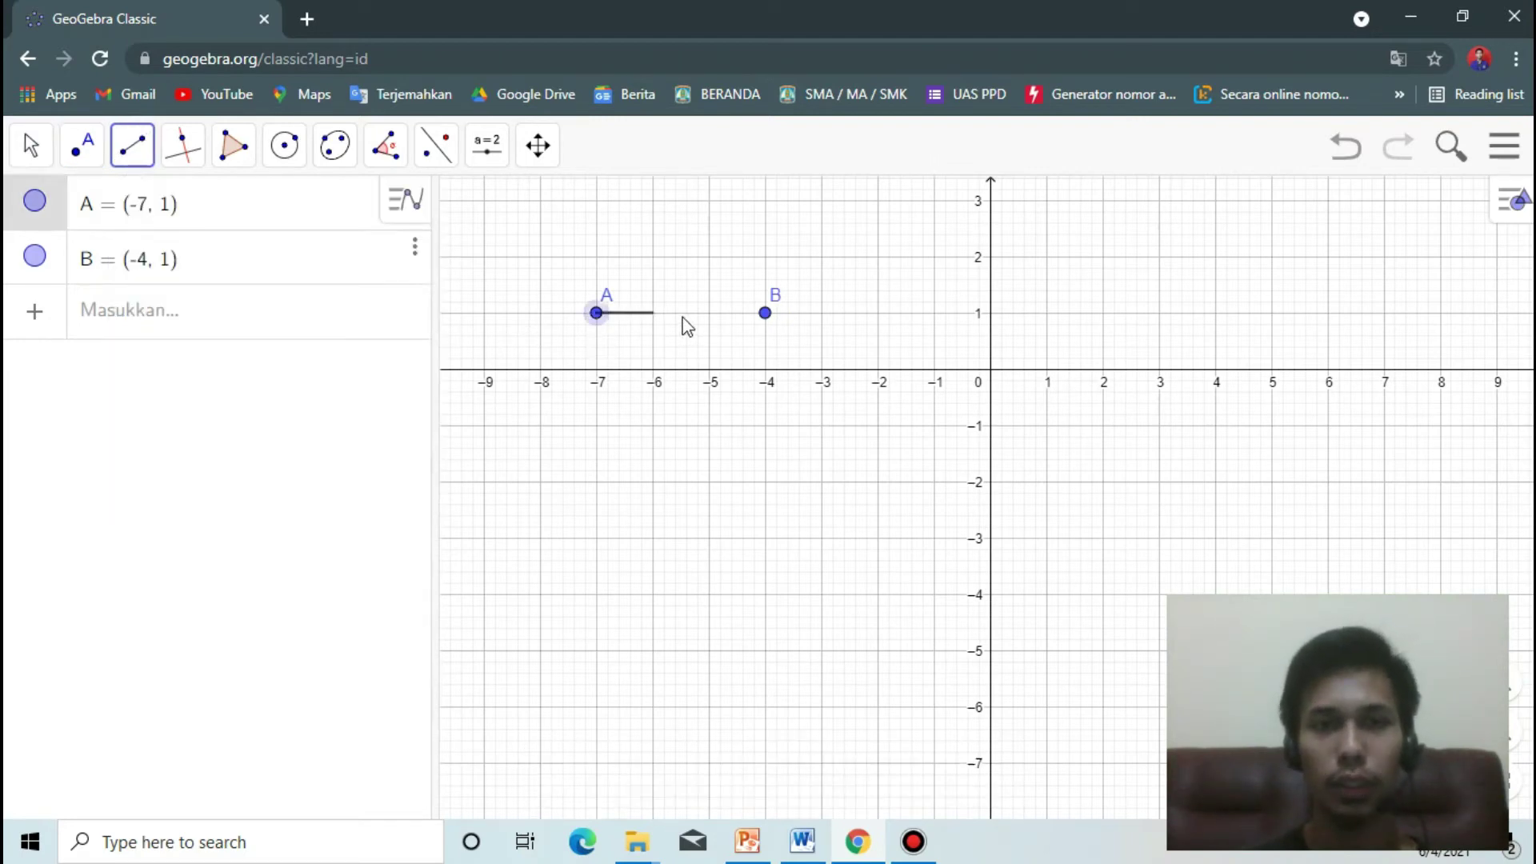
click(764, 314)
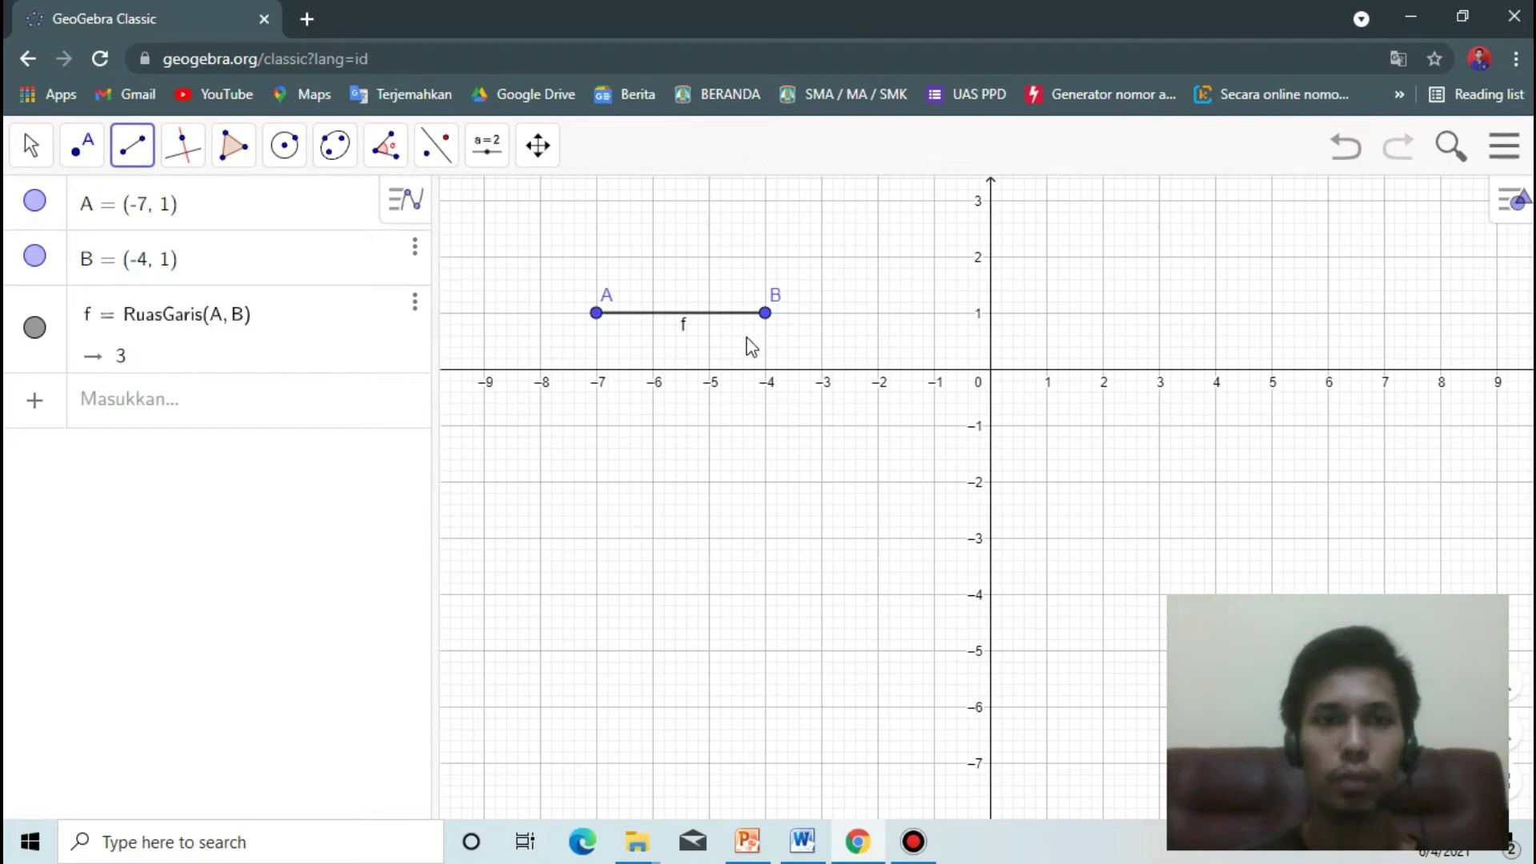
click(595, 481)
click(708, 482)
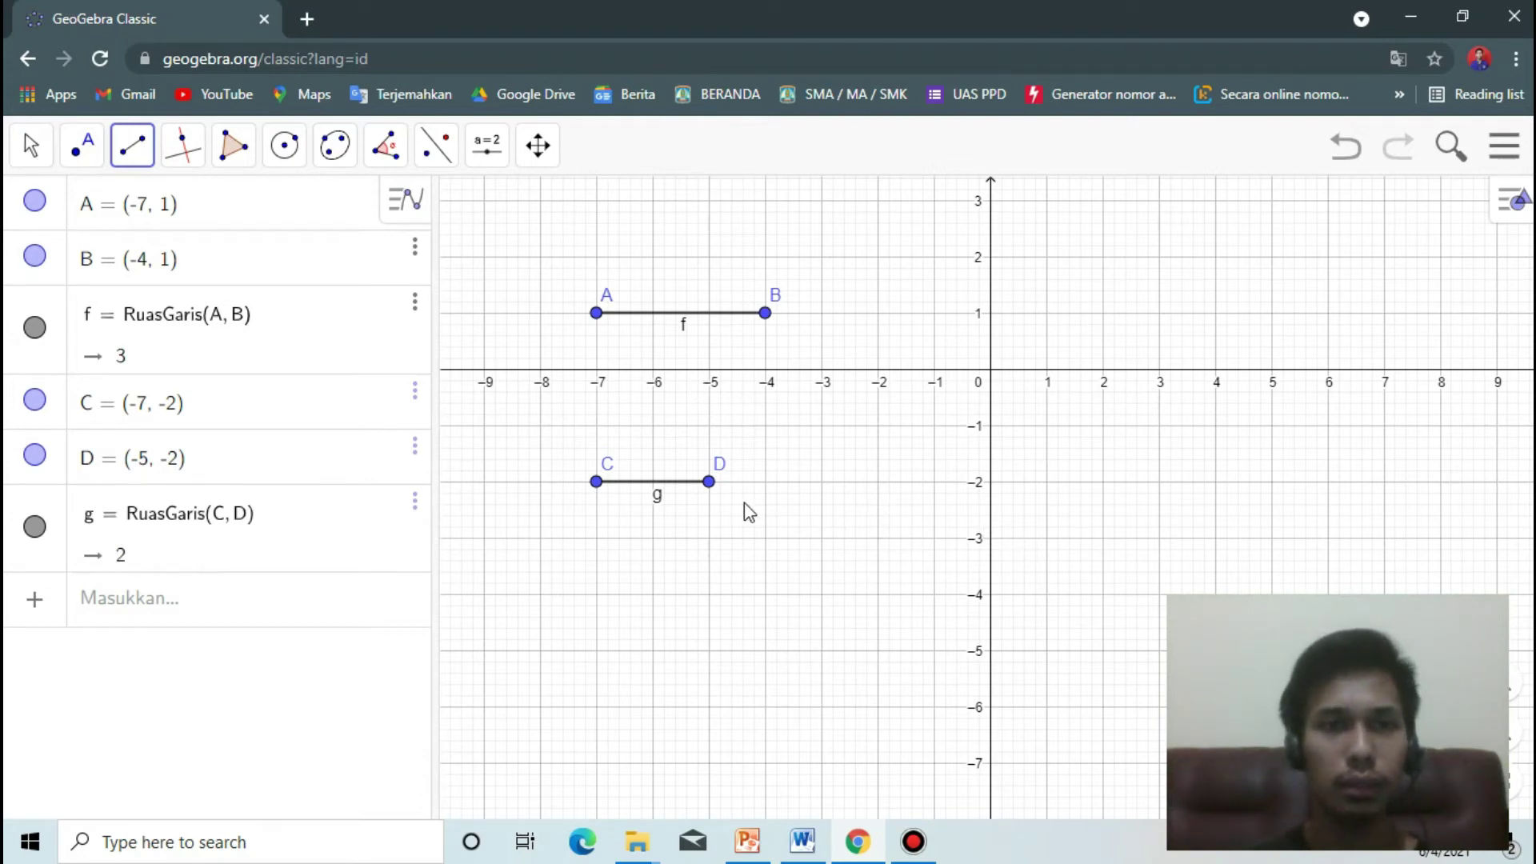
Draw a closed rectangular polygon with vertices at (-7, -4), (-7, -6), (-4, -6) and (-4, -4)
click(236, 166)
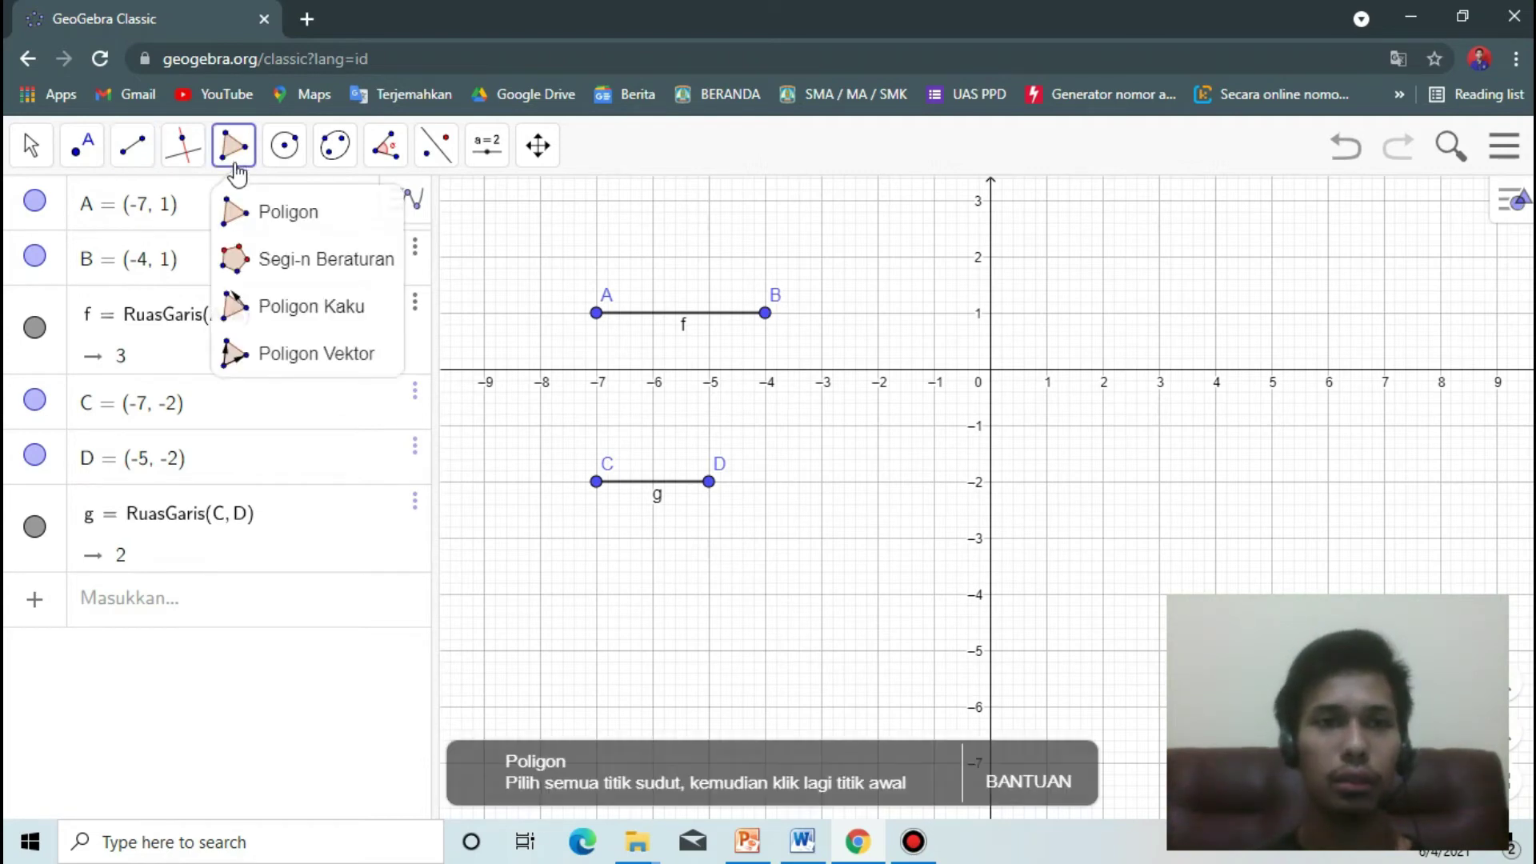
click(255, 232)
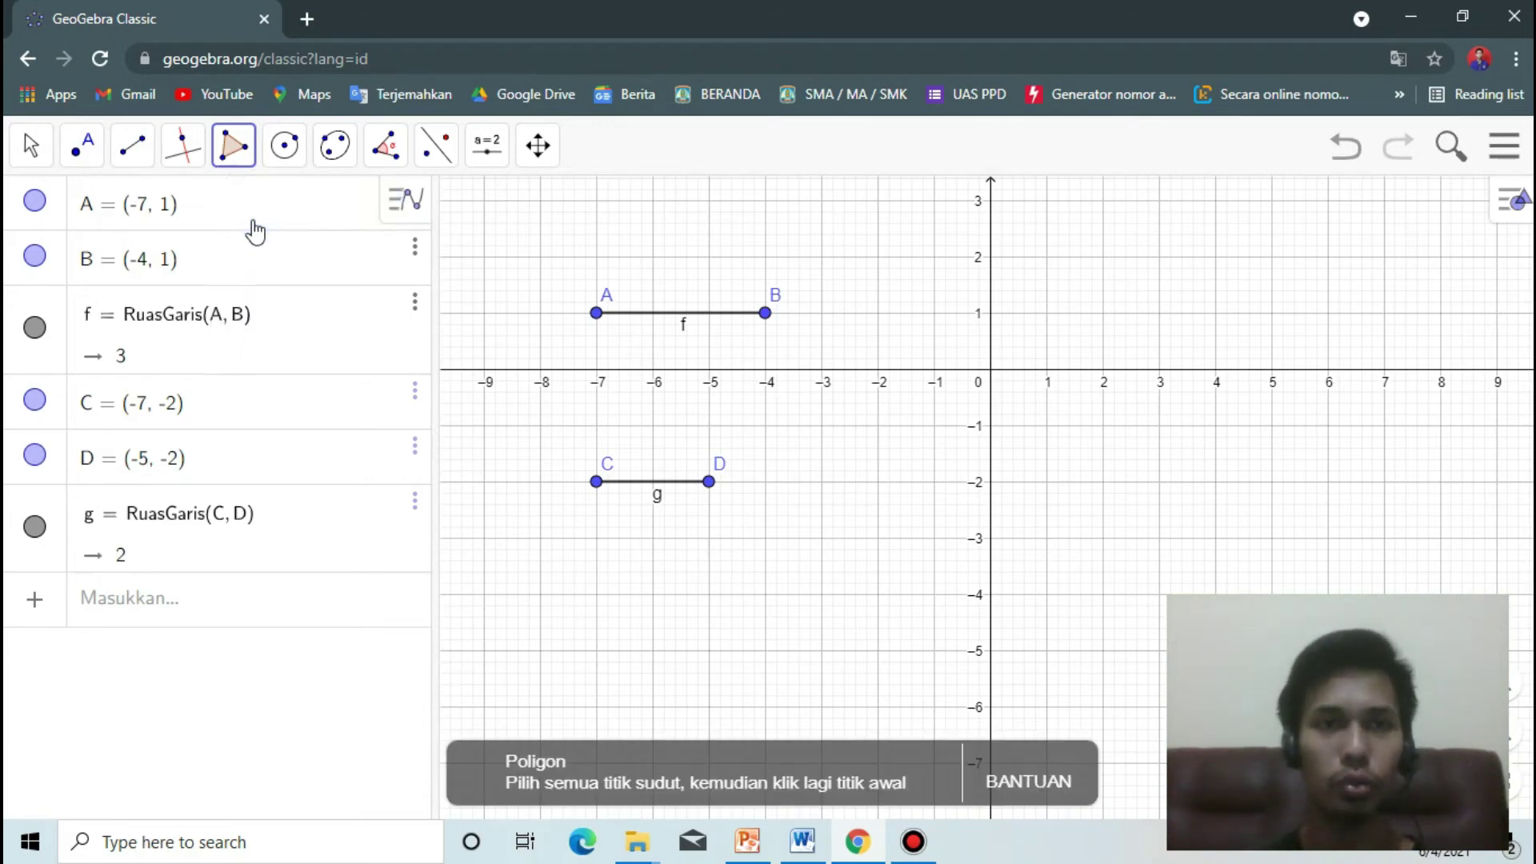
click(597, 595)
click(596, 707)
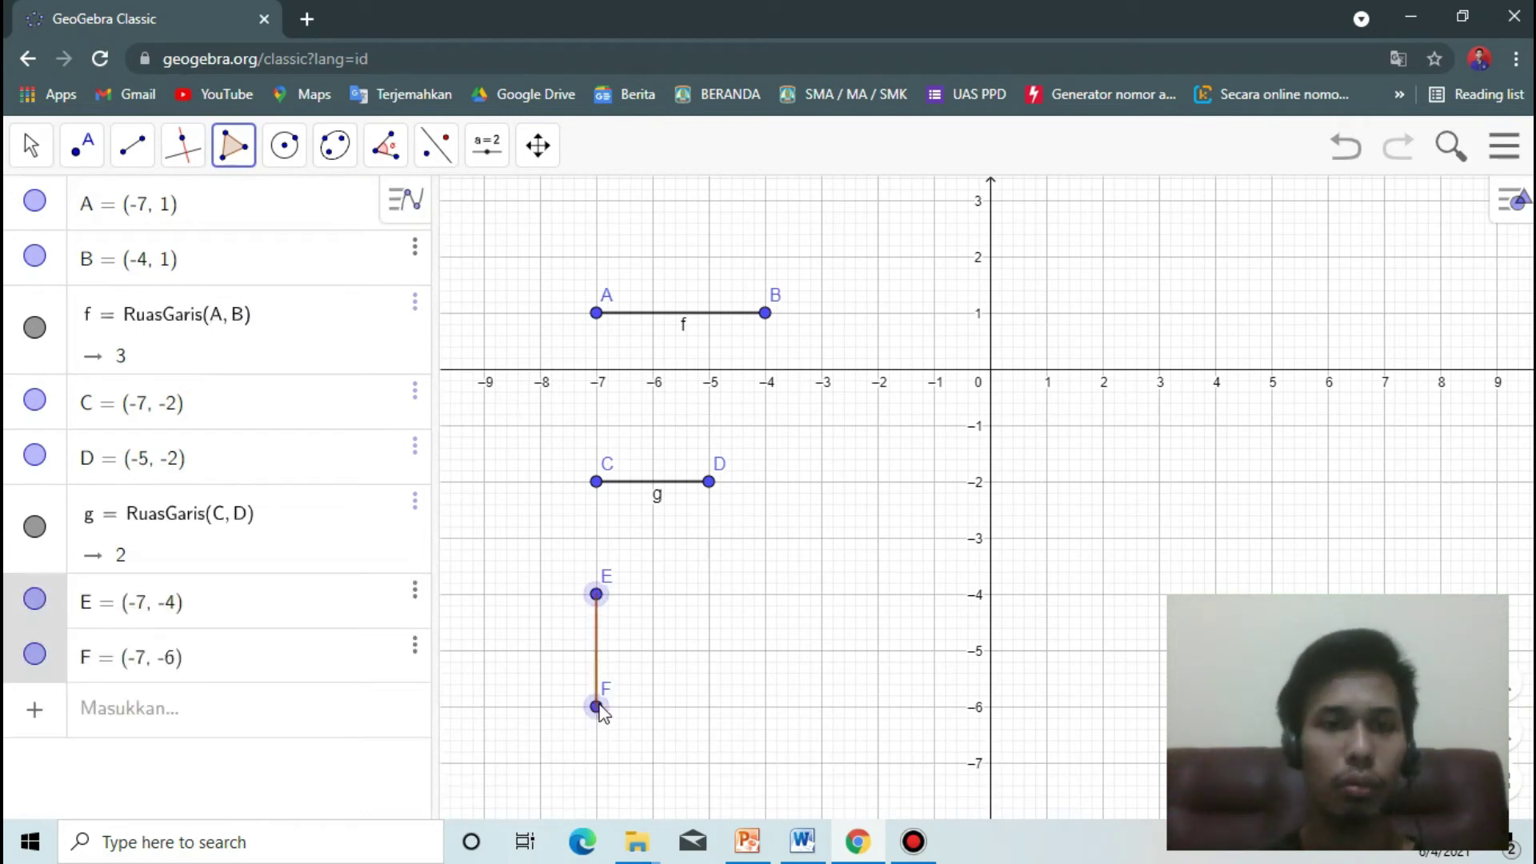
click(766, 707)
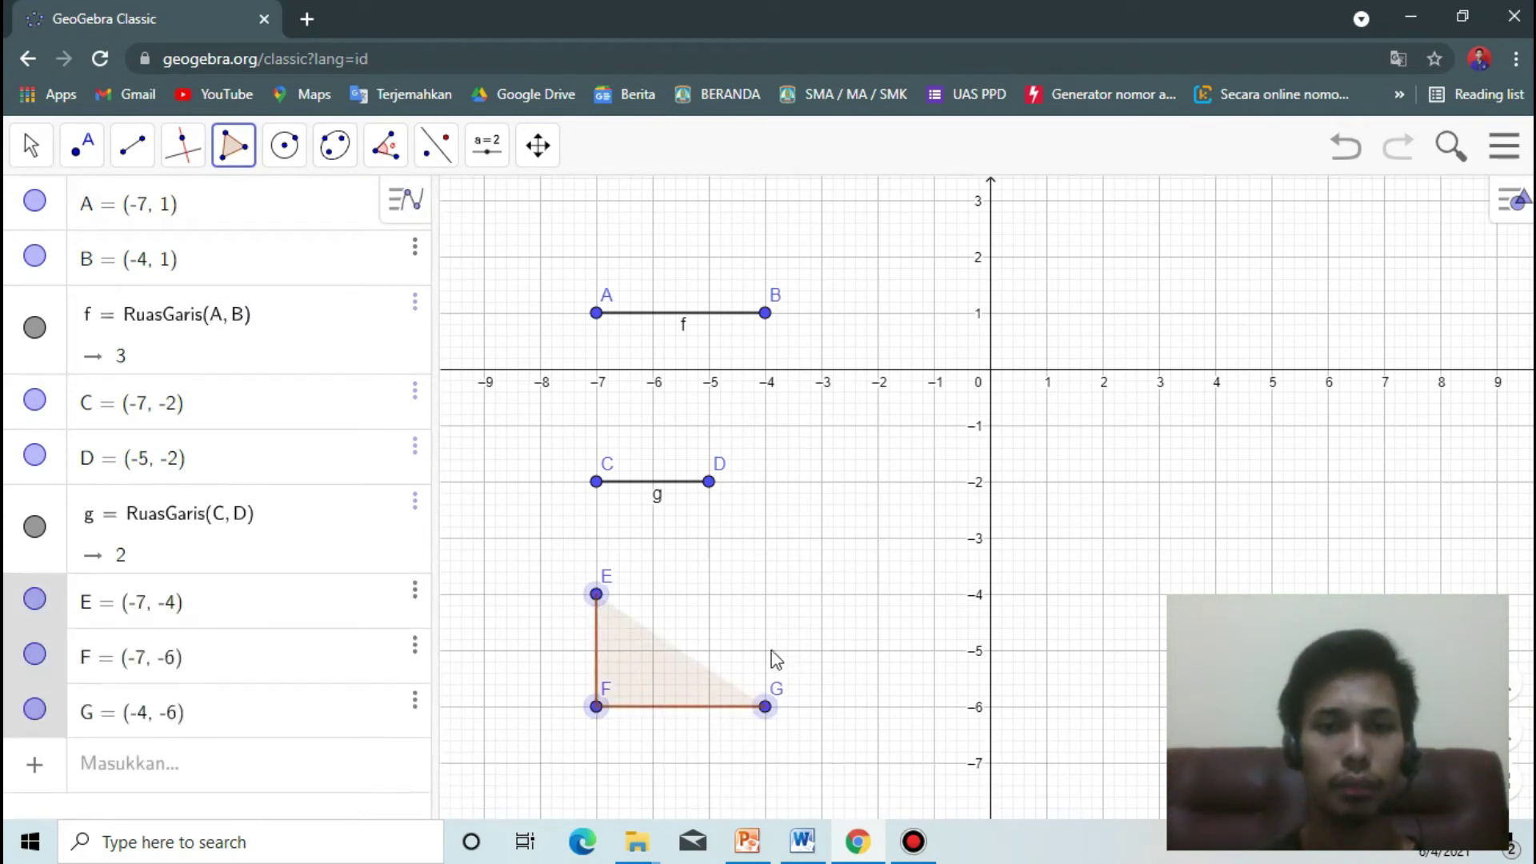
click(765, 594)
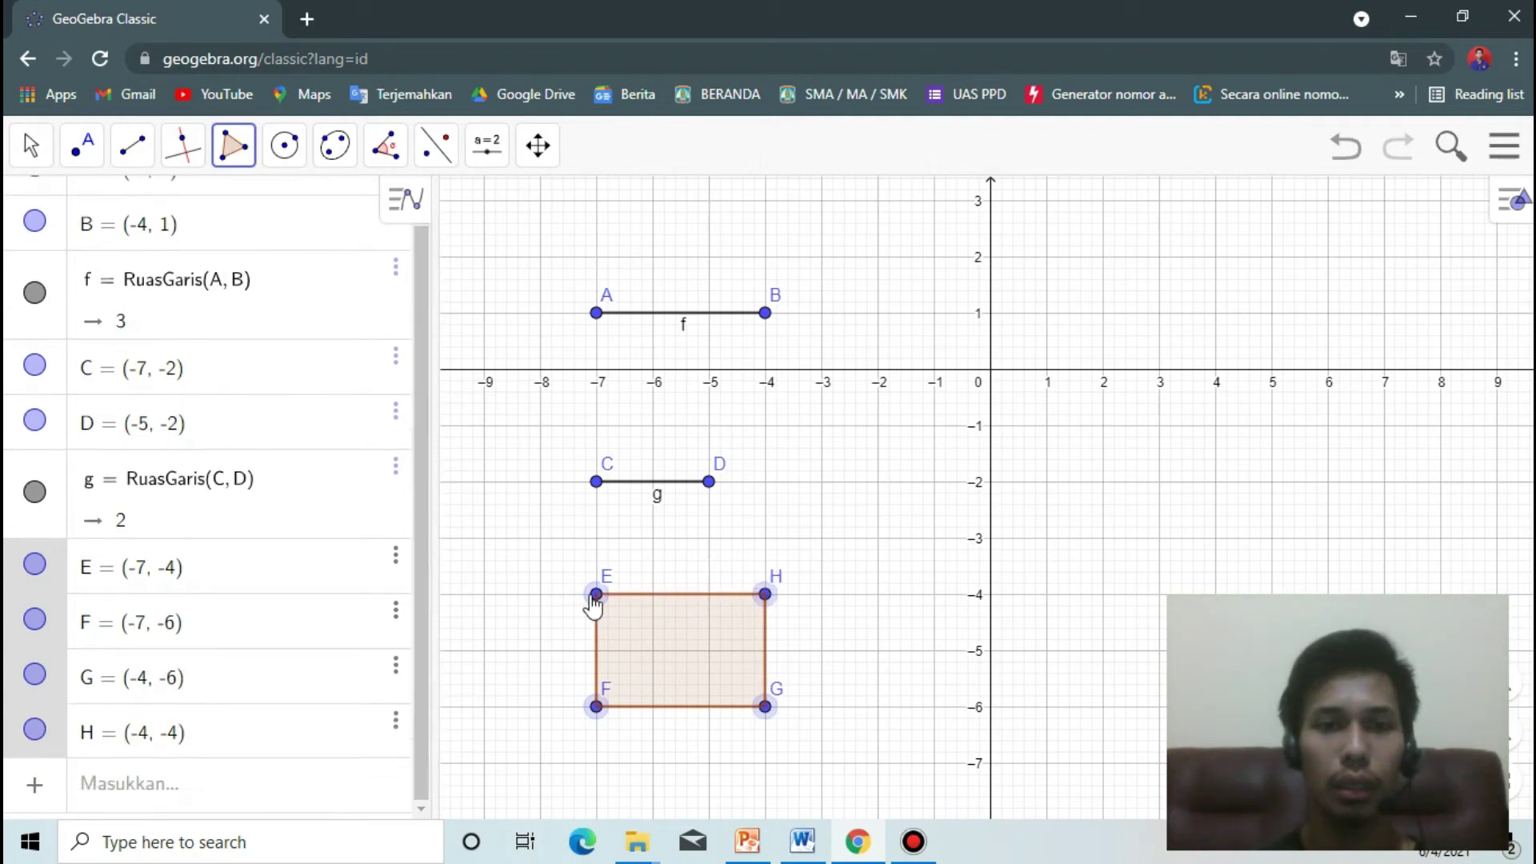
click(595, 598)
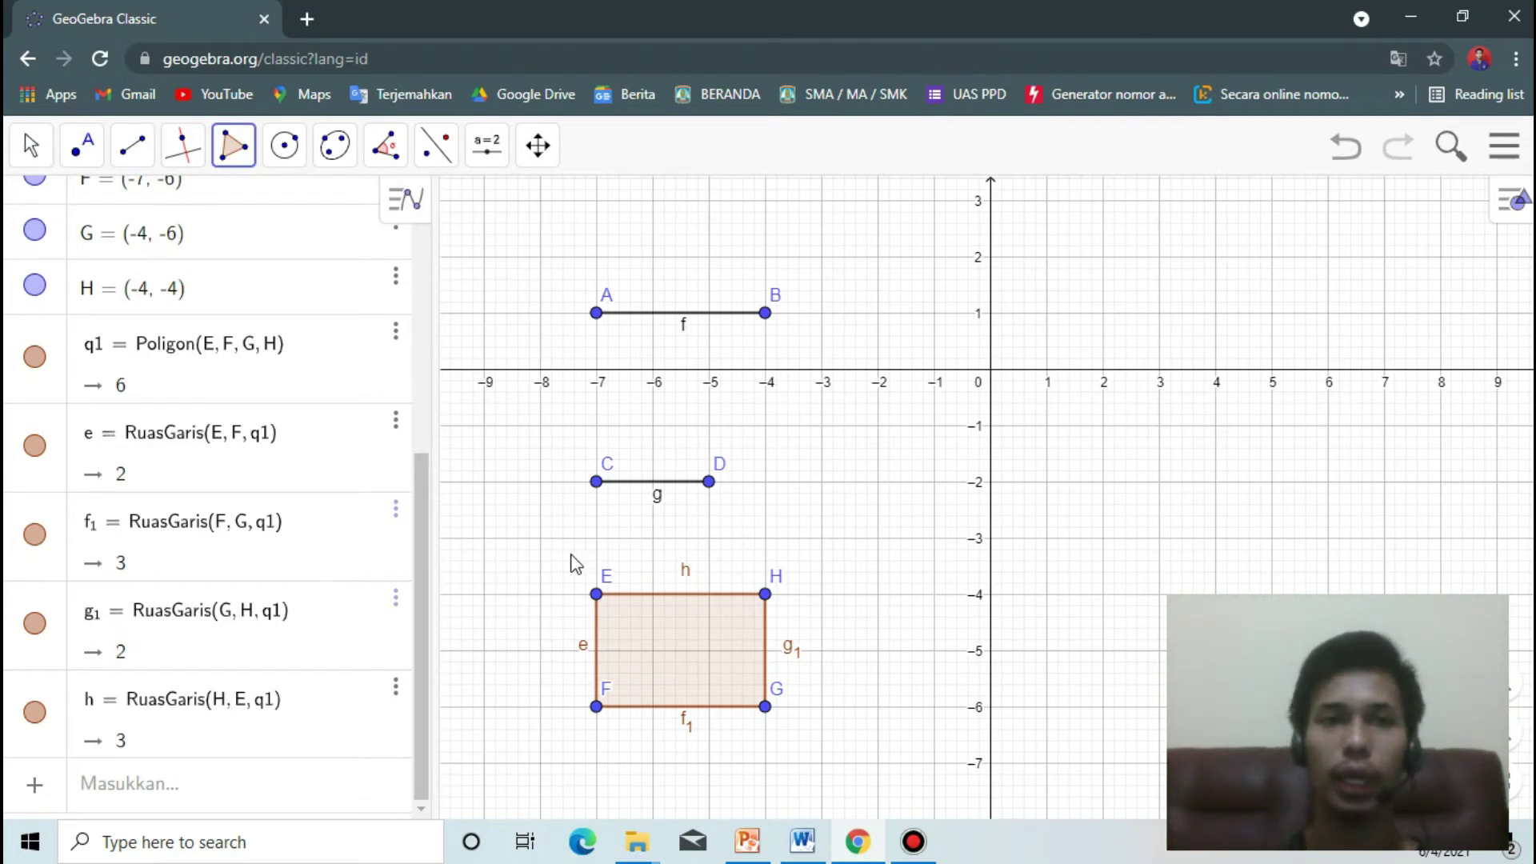
Draw a line through two points placed above segment AB, at about (-7.97, 2.82) and (-2.08, 2.8)
click(124, 156)
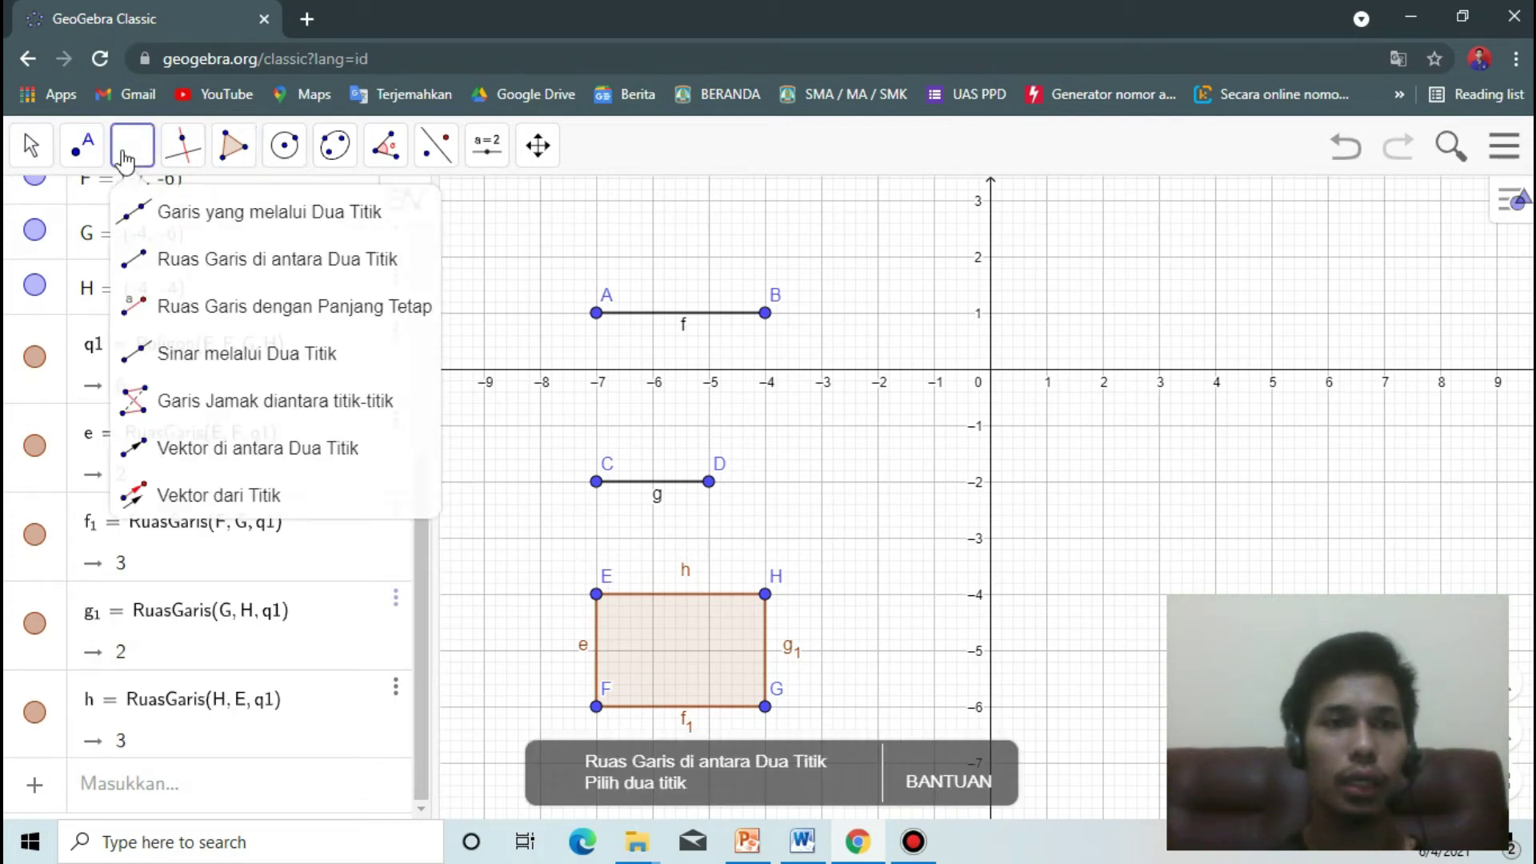
click(192, 232)
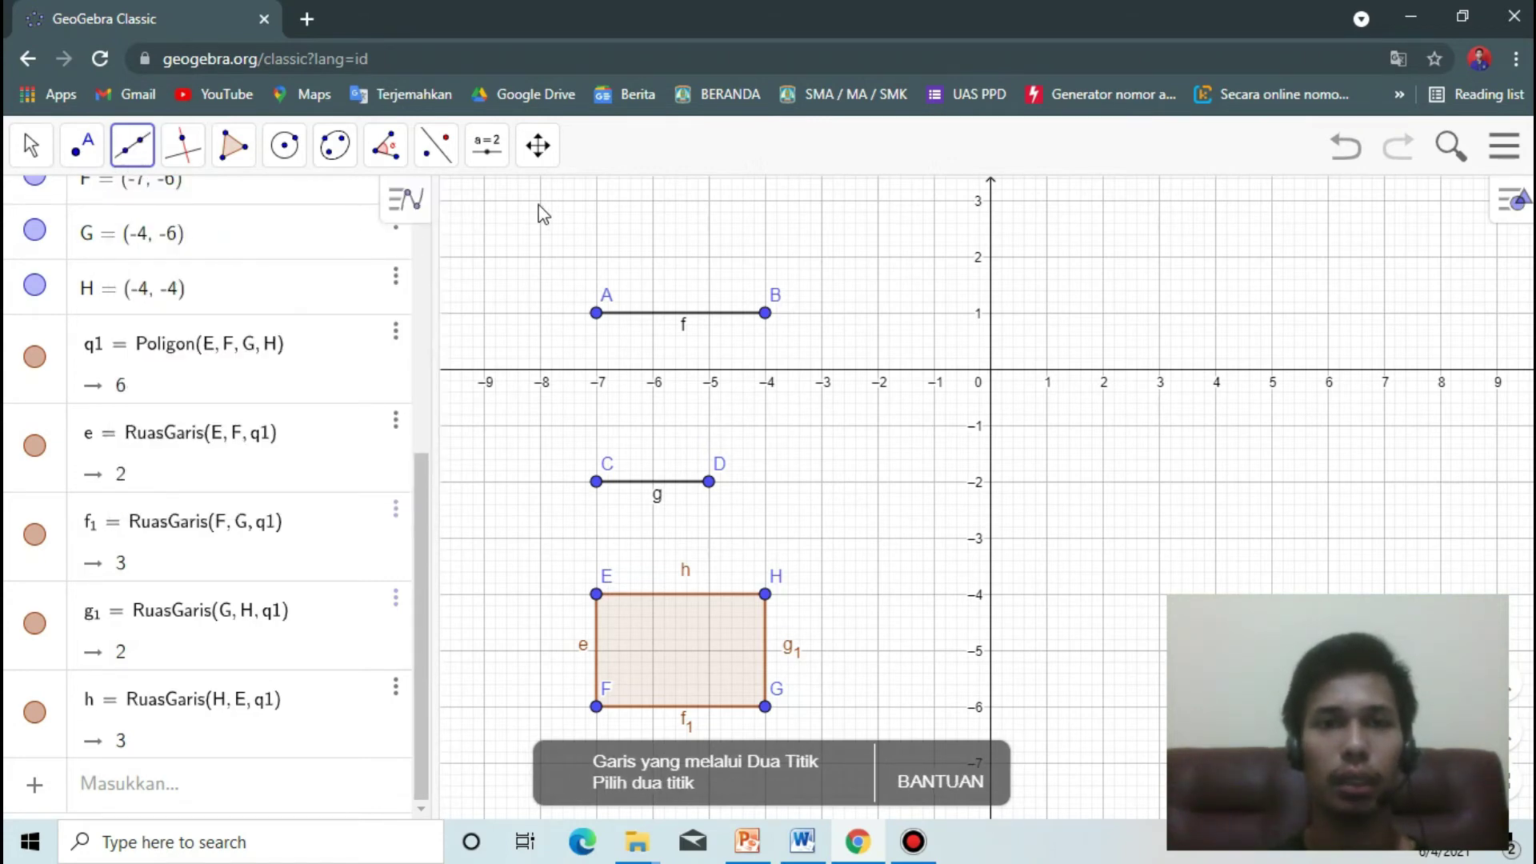
scroll(596, 294, down, 3)
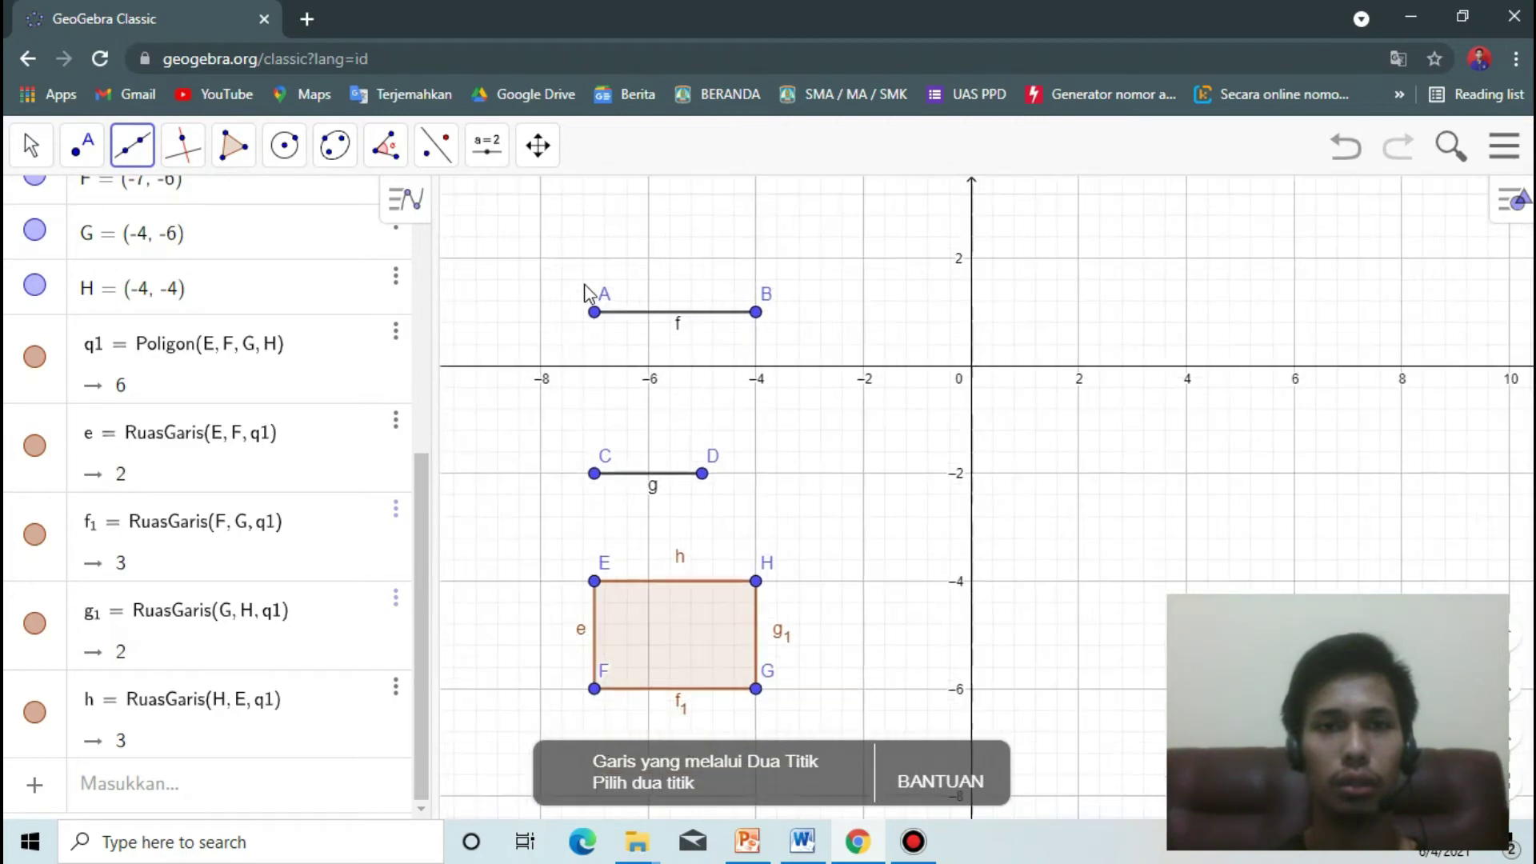
click(551, 228)
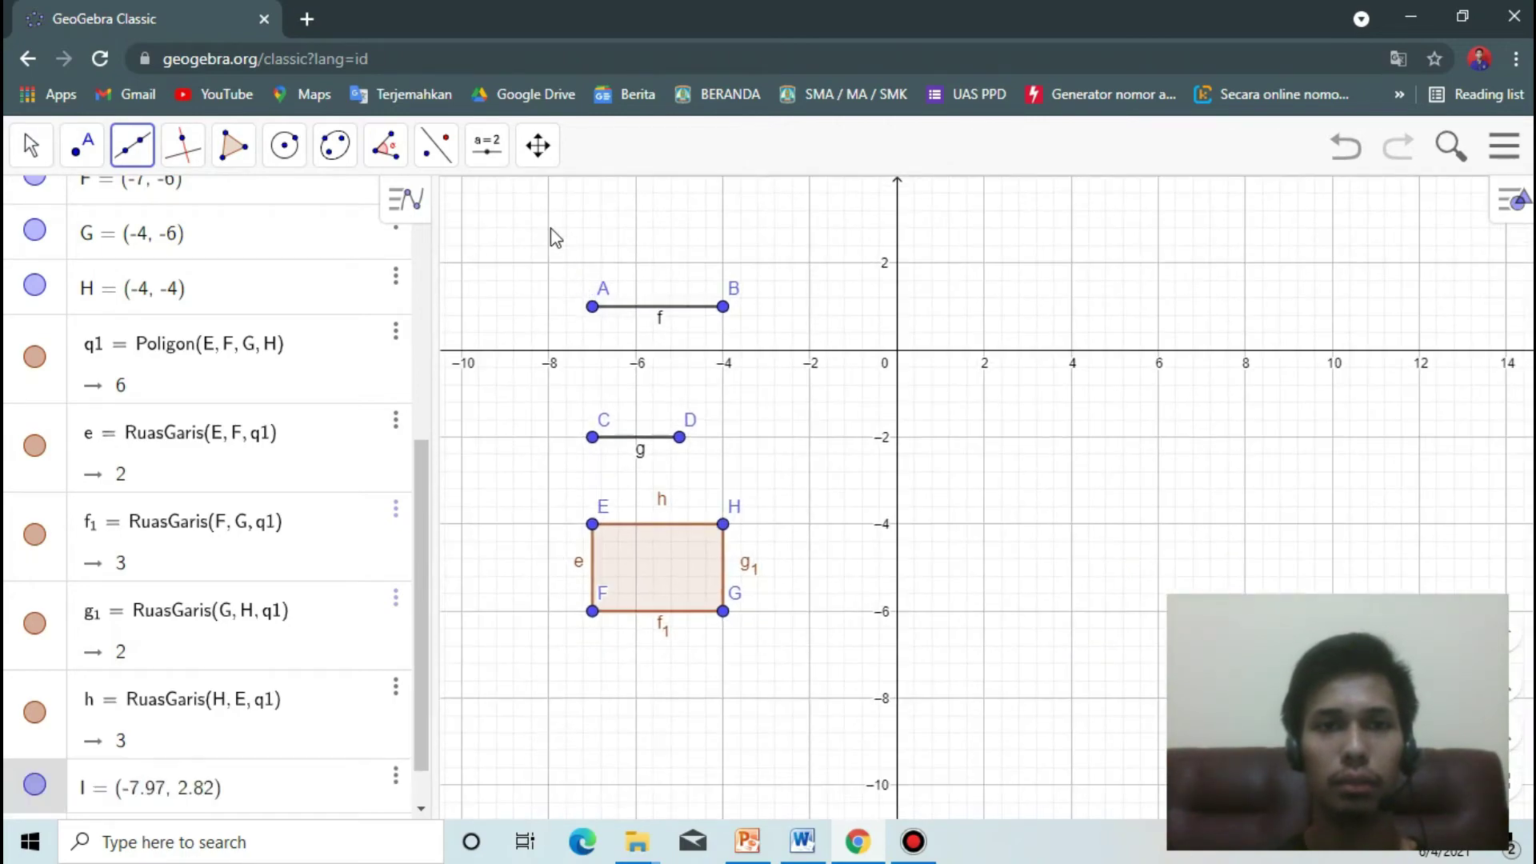
click(806, 229)
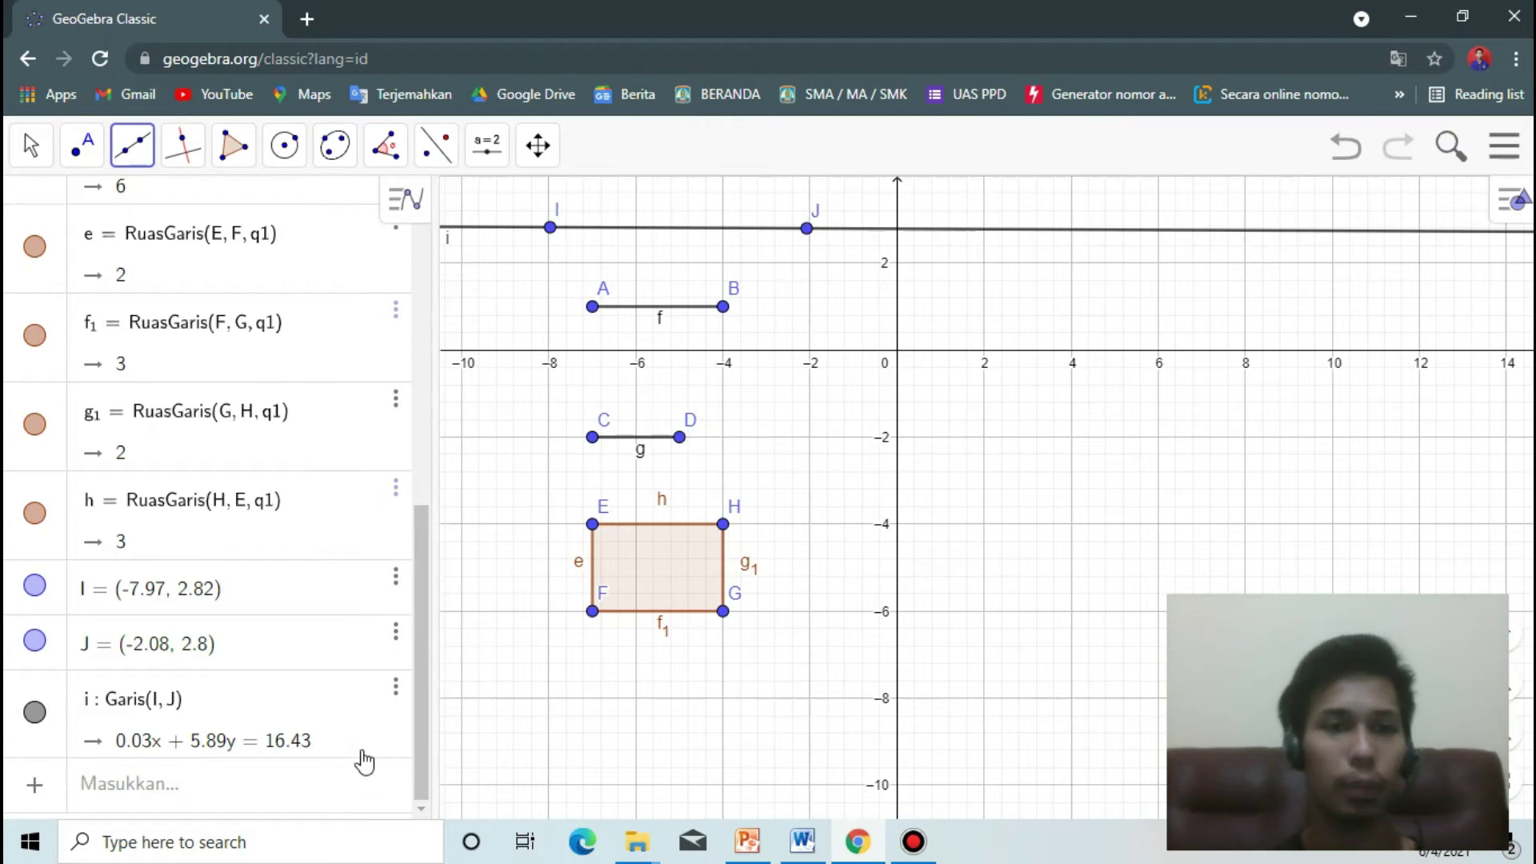
Delete the line through I and J, and remove the rectangular polygon together with its points E, F and G
click(395, 688)
click(426, 754)
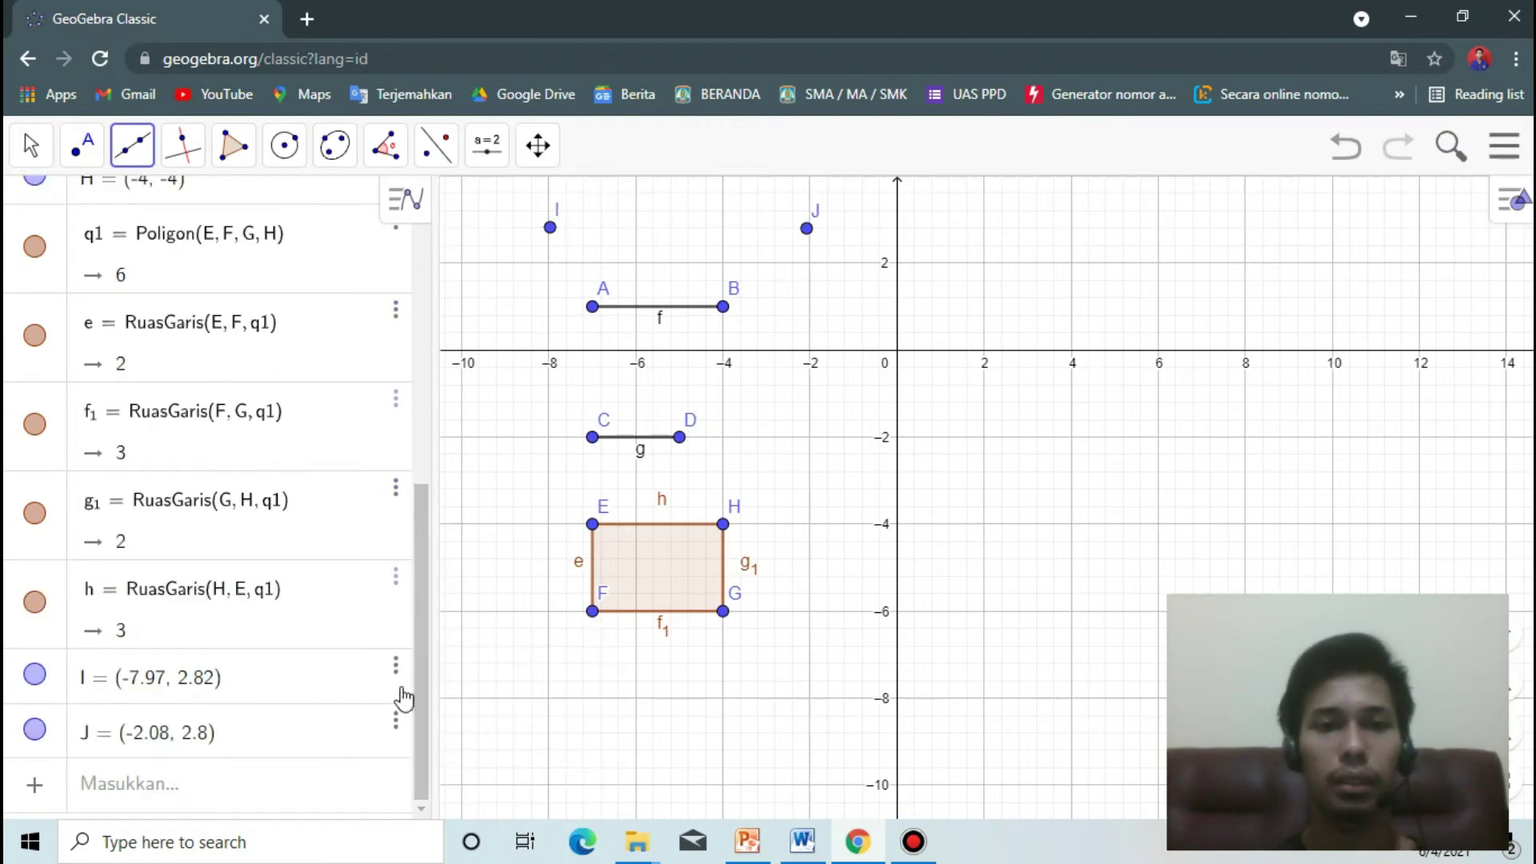
click(395, 578)
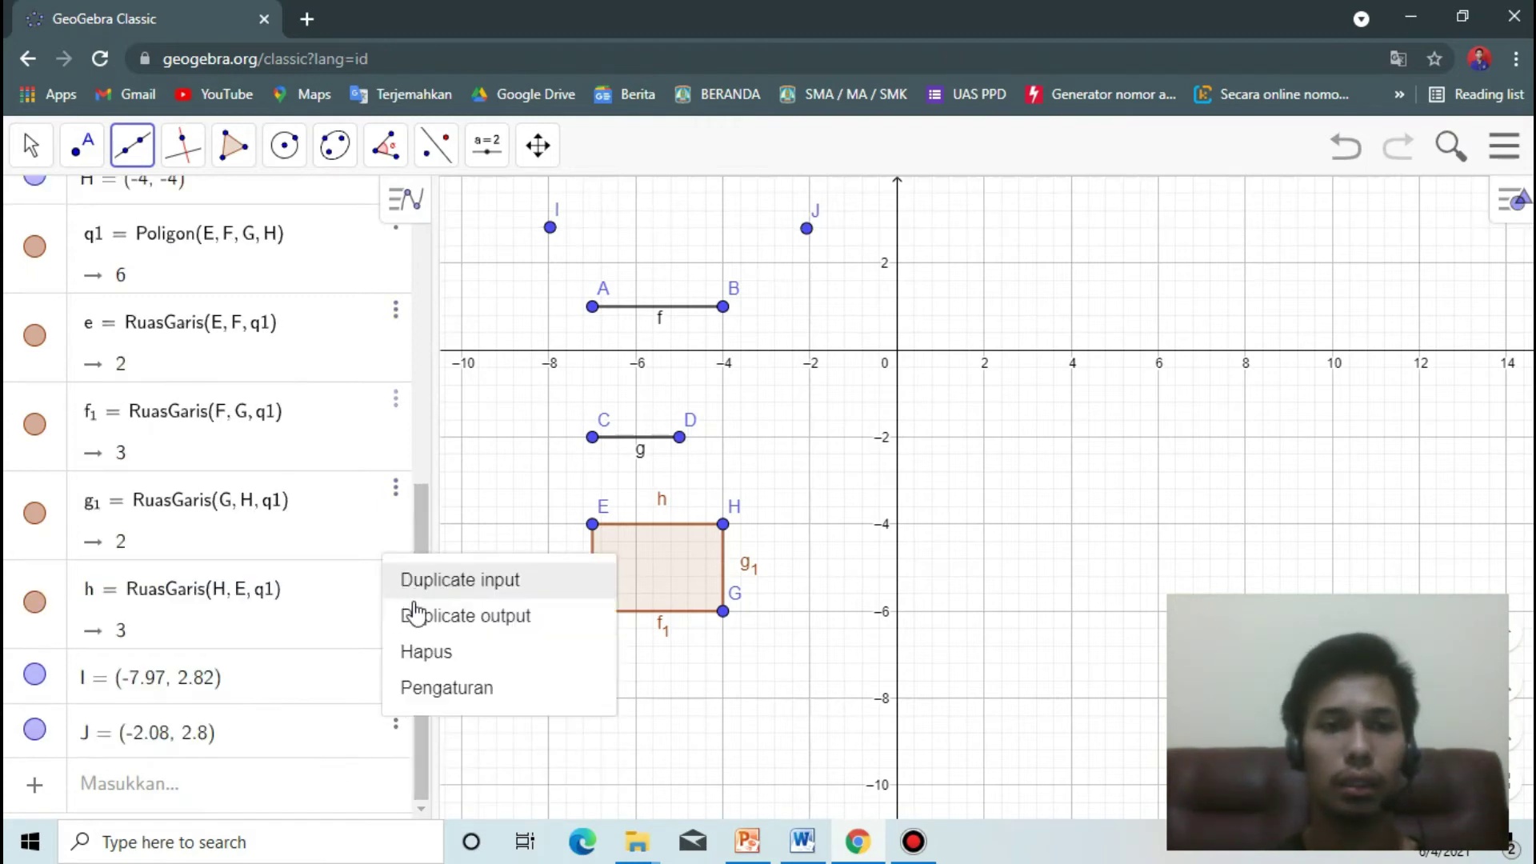
click(427, 651)
click(395, 457)
click(401, 500)
click(395, 504)
click(396, 538)
click(398, 564)
click(422, 596)
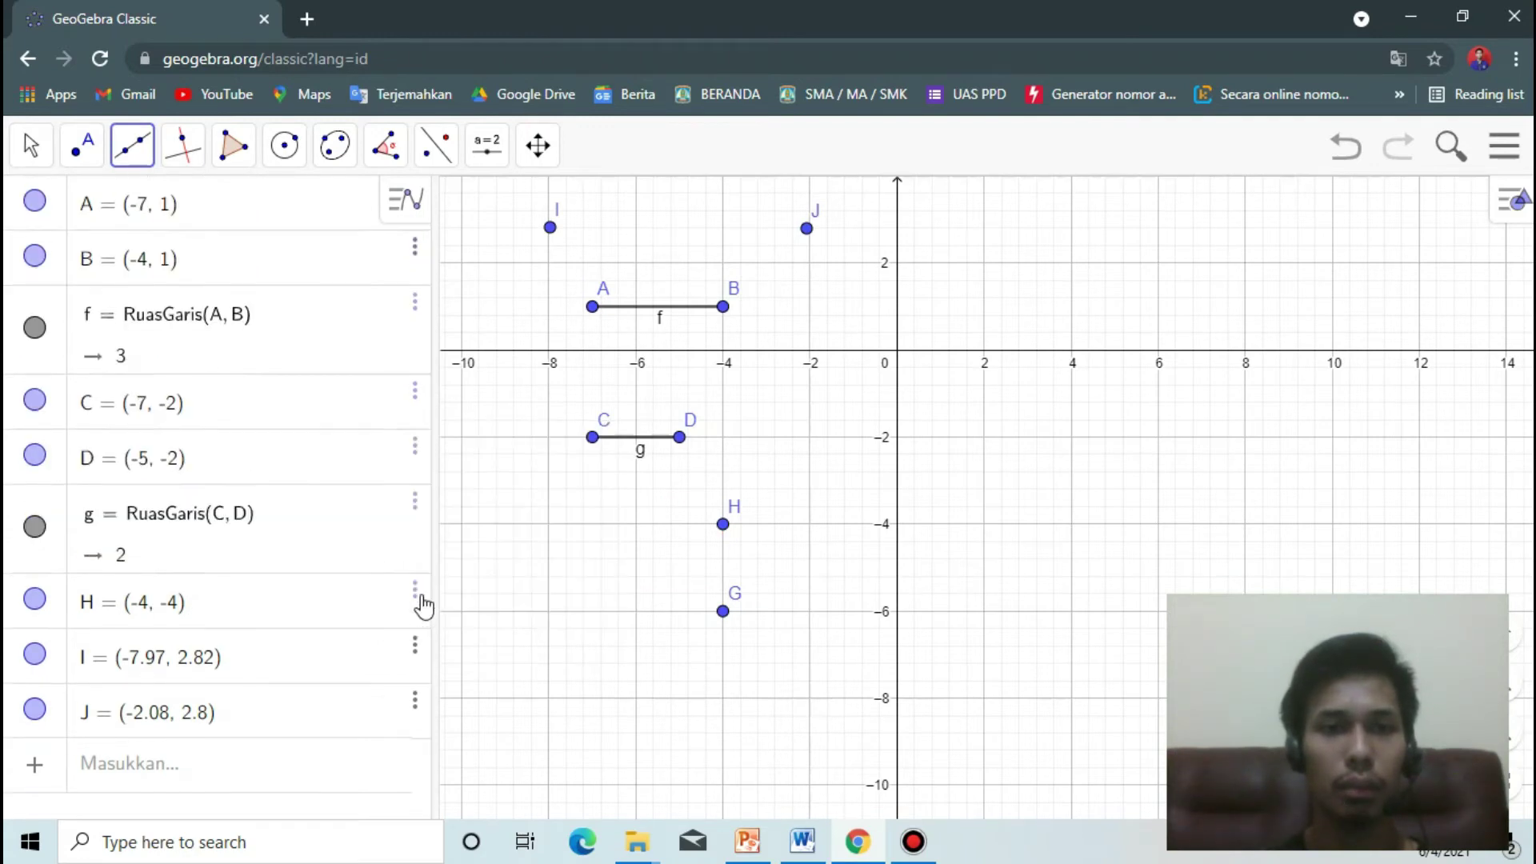
Delete the leftover points H, I and J from the construction
click(416, 599)
click(428, 624)
click(414, 591)
click(447, 627)
click(415, 594)
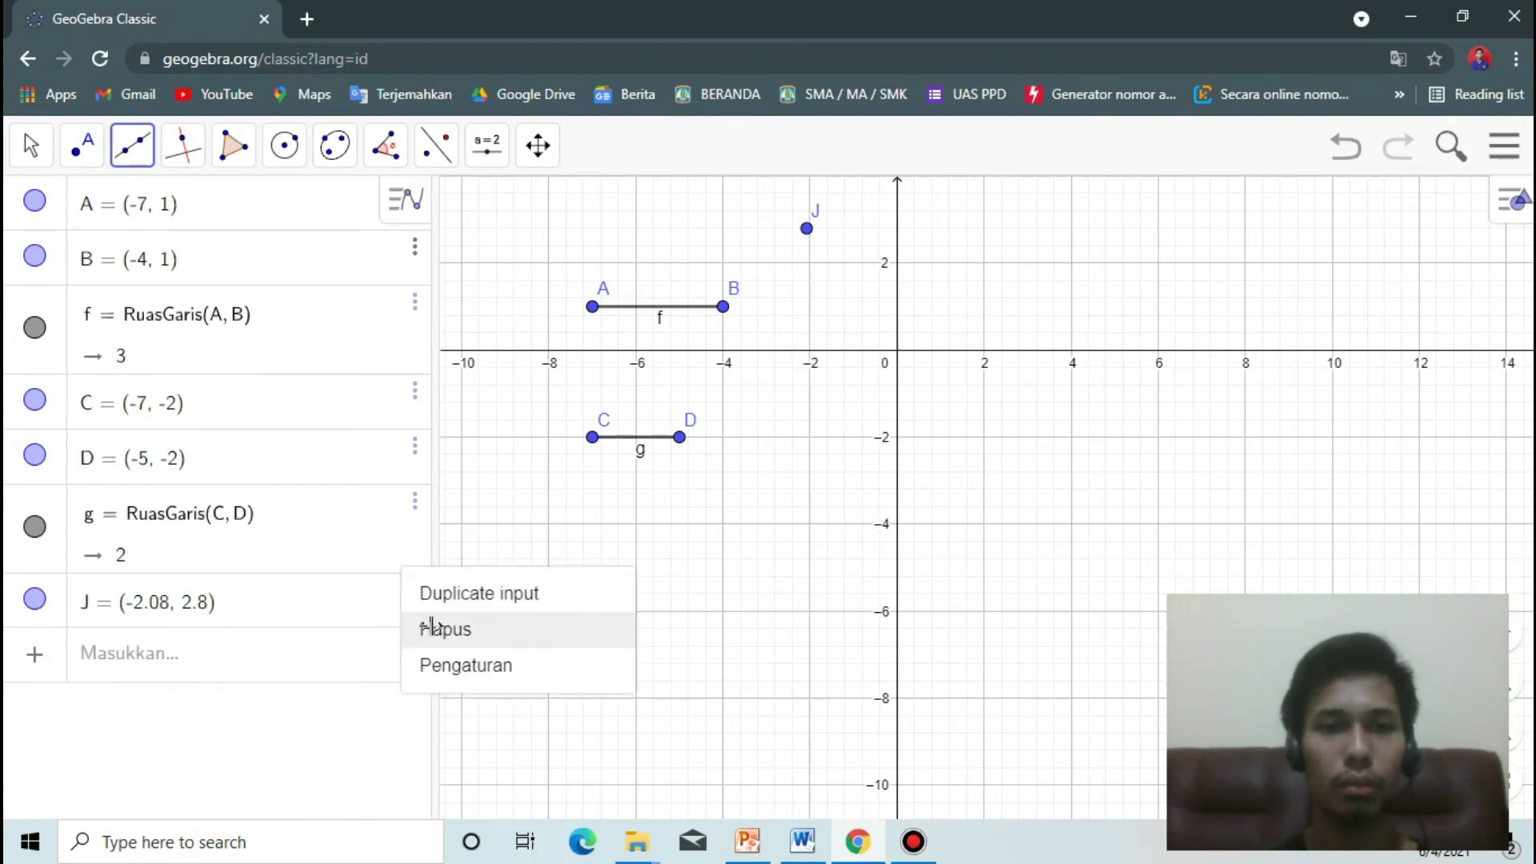
click(432, 629)
Delete segment g and its endpoints D and C
click(416, 512)
click(439, 587)
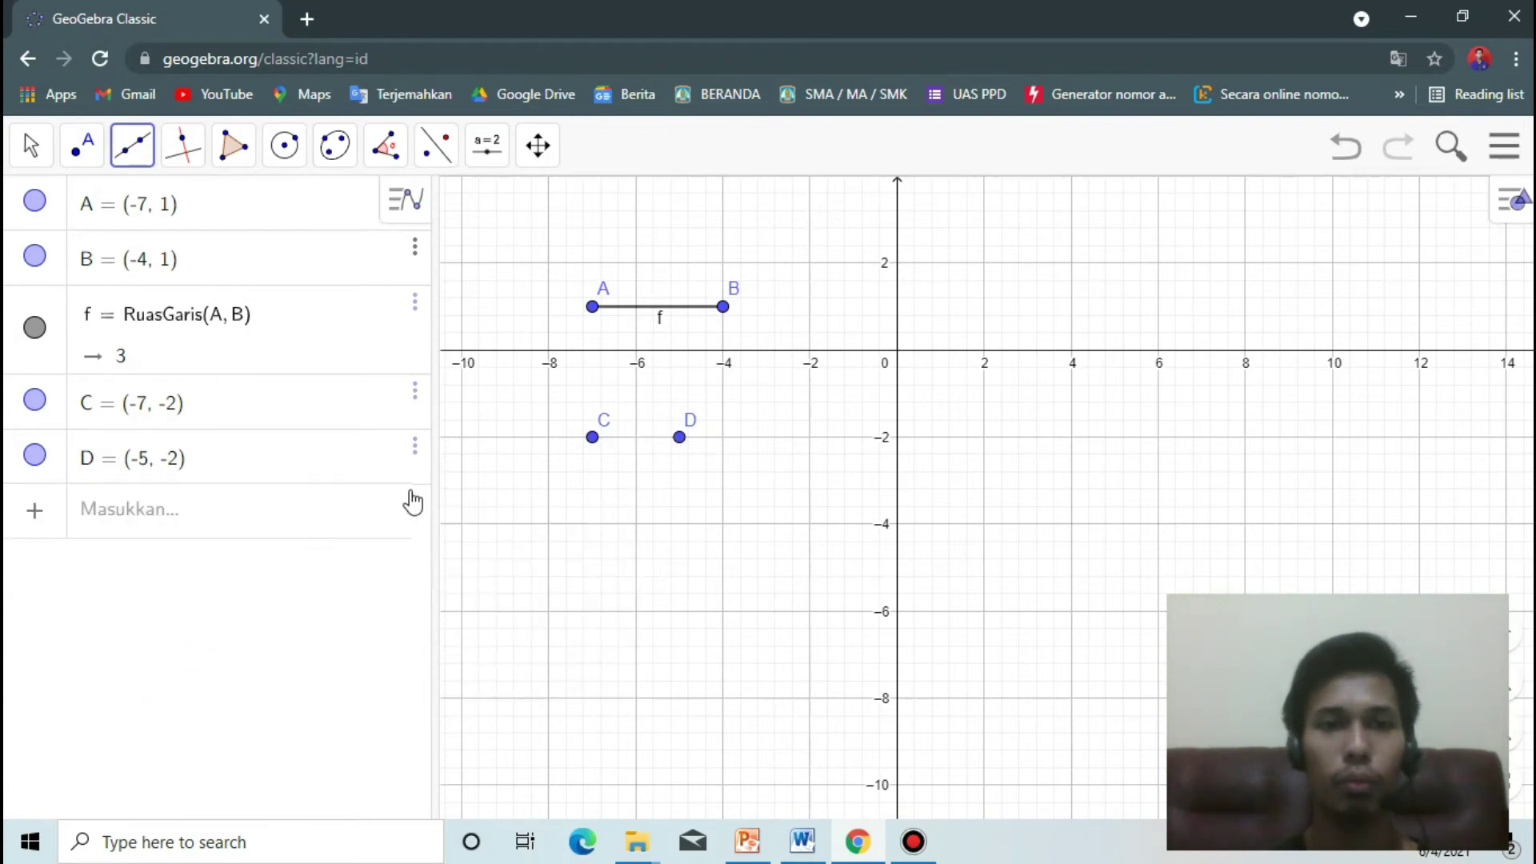
click(414, 445)
click(428, 489)
click(414, 390)
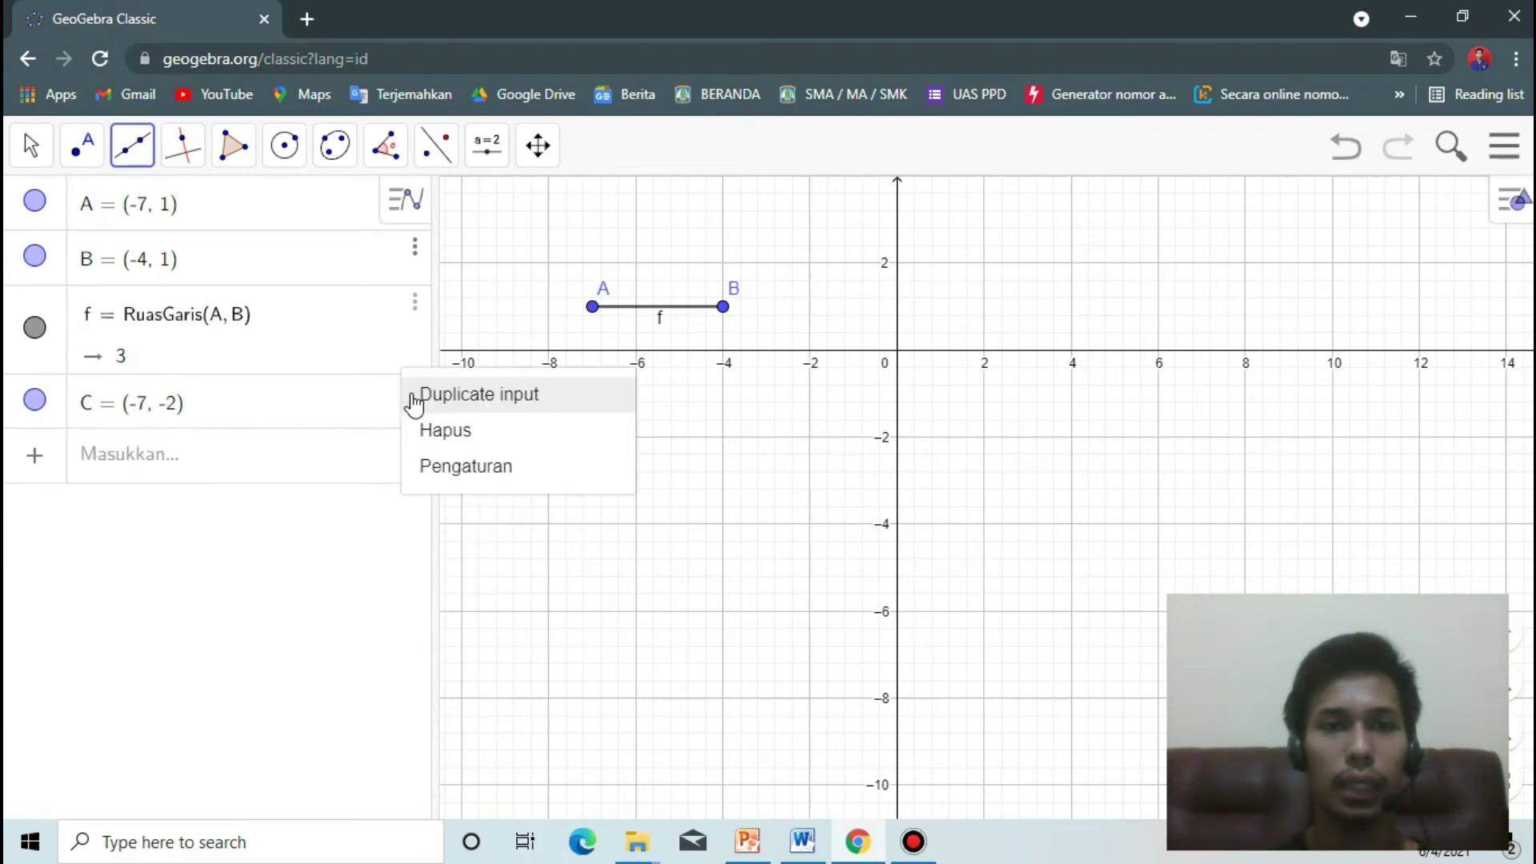
click(435, 432)
Delete segment f between A and B, and remove point B
click(414, 302)
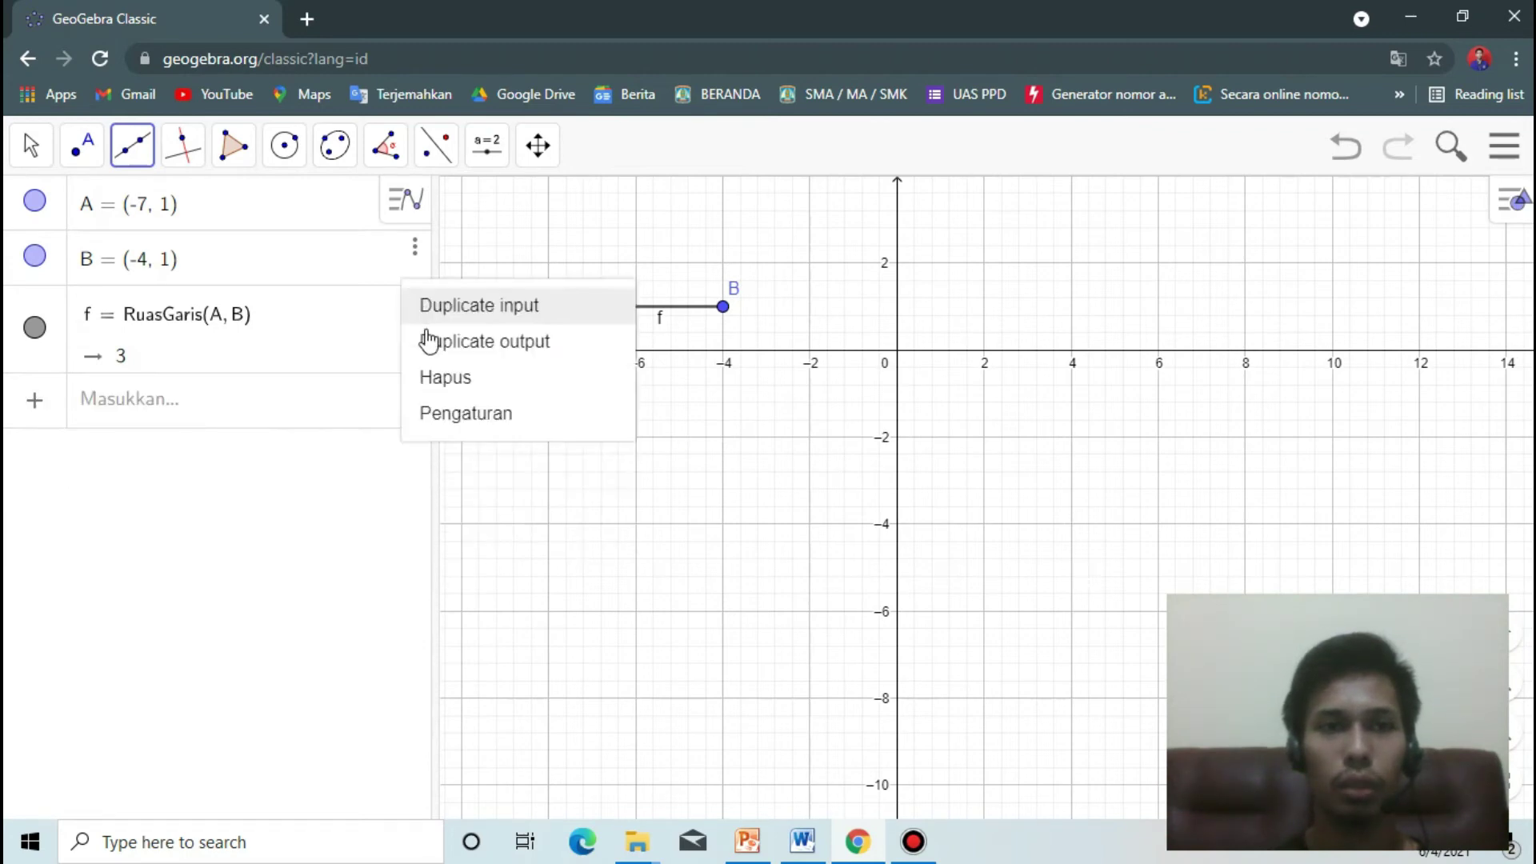
click(432, 375)
click(414, 246)
click(443, 294)
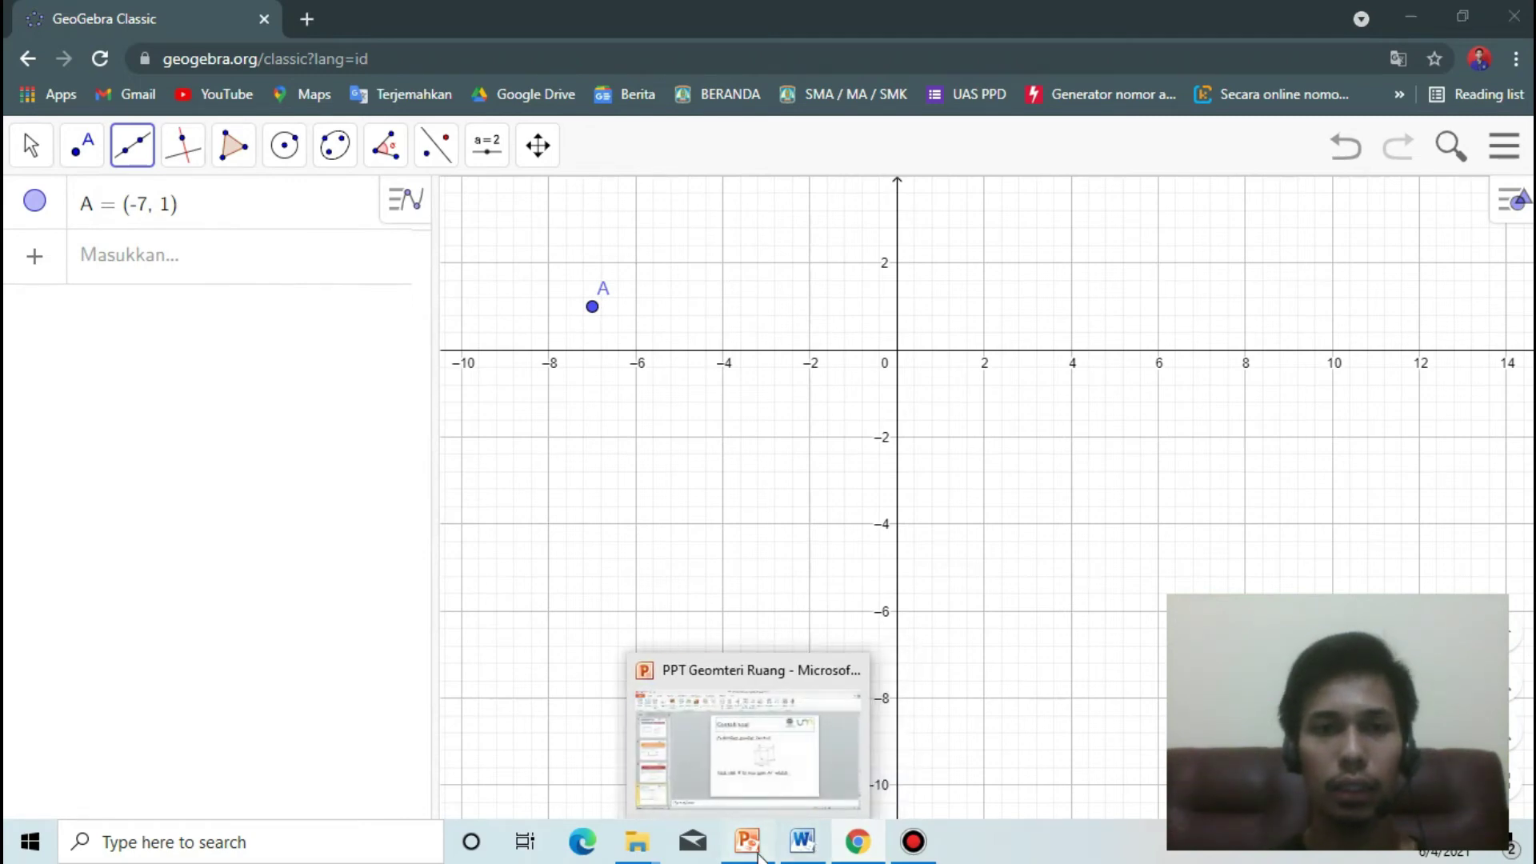
Switch to the "PPT Geomteri Ruang" presentation in PowerPoint
click(737, 779)
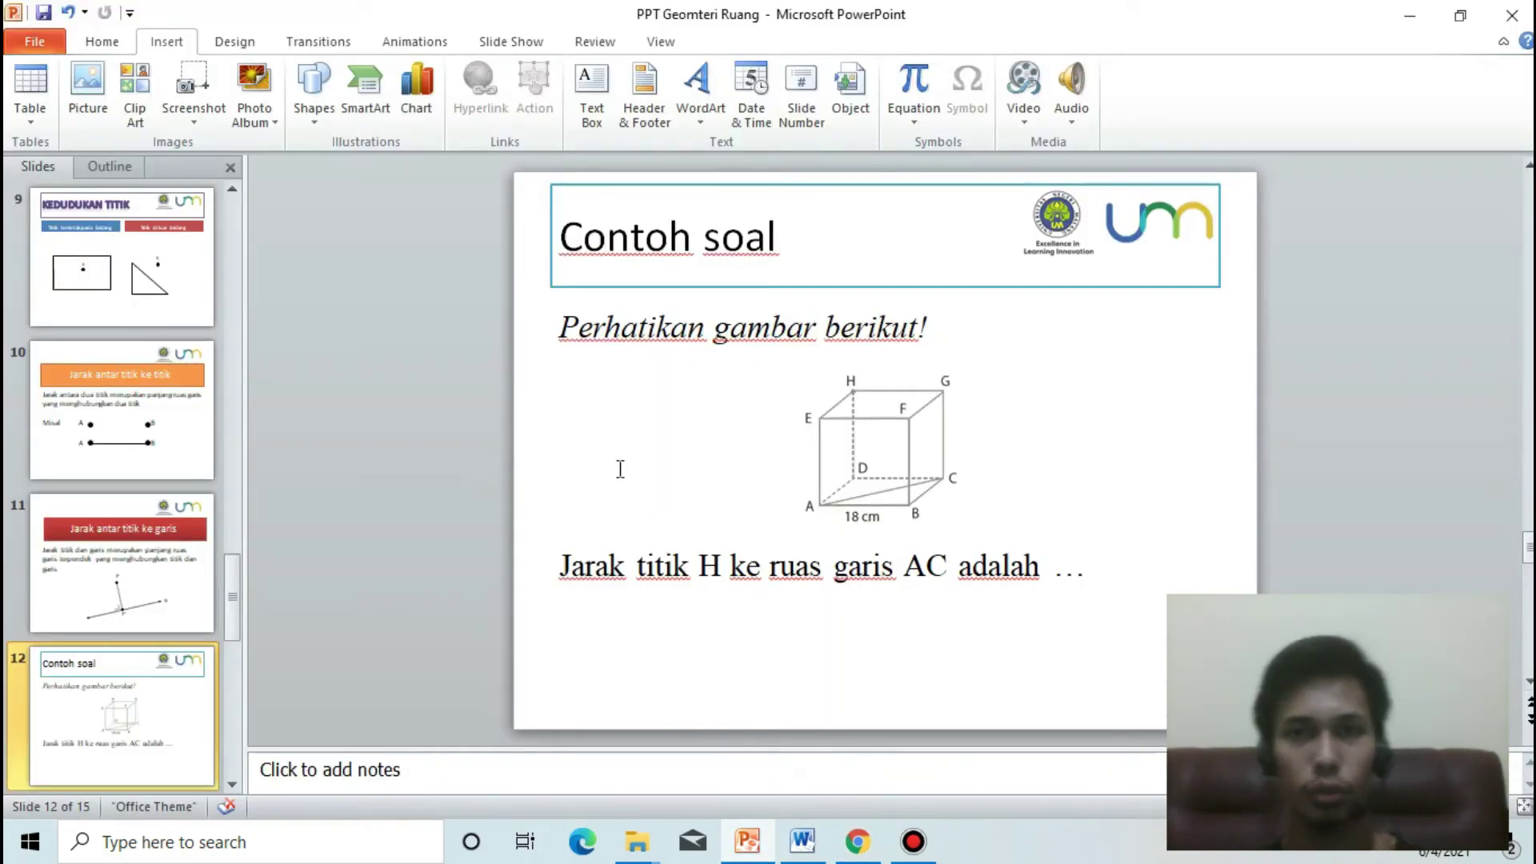